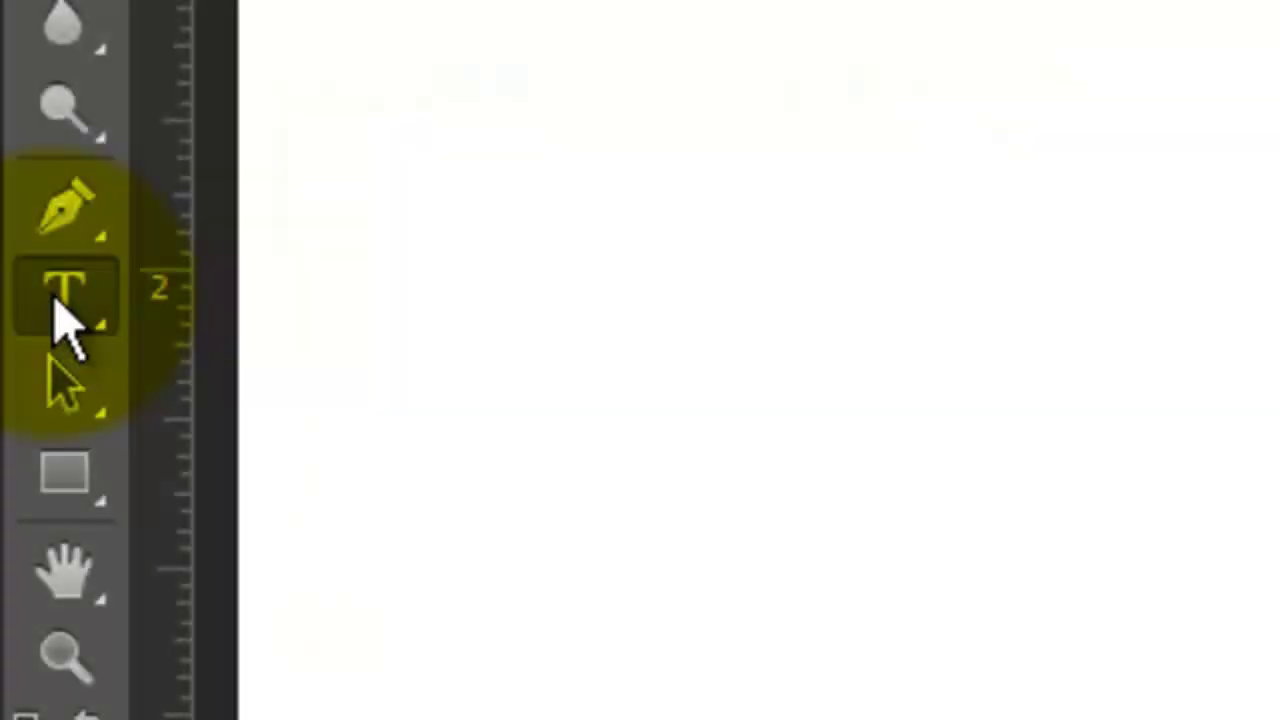
# Preview guitar glyphs A–X in Screaming Guitar 50 pt, then delete that sample type layer
pyautogui.rightClick(60, 300)
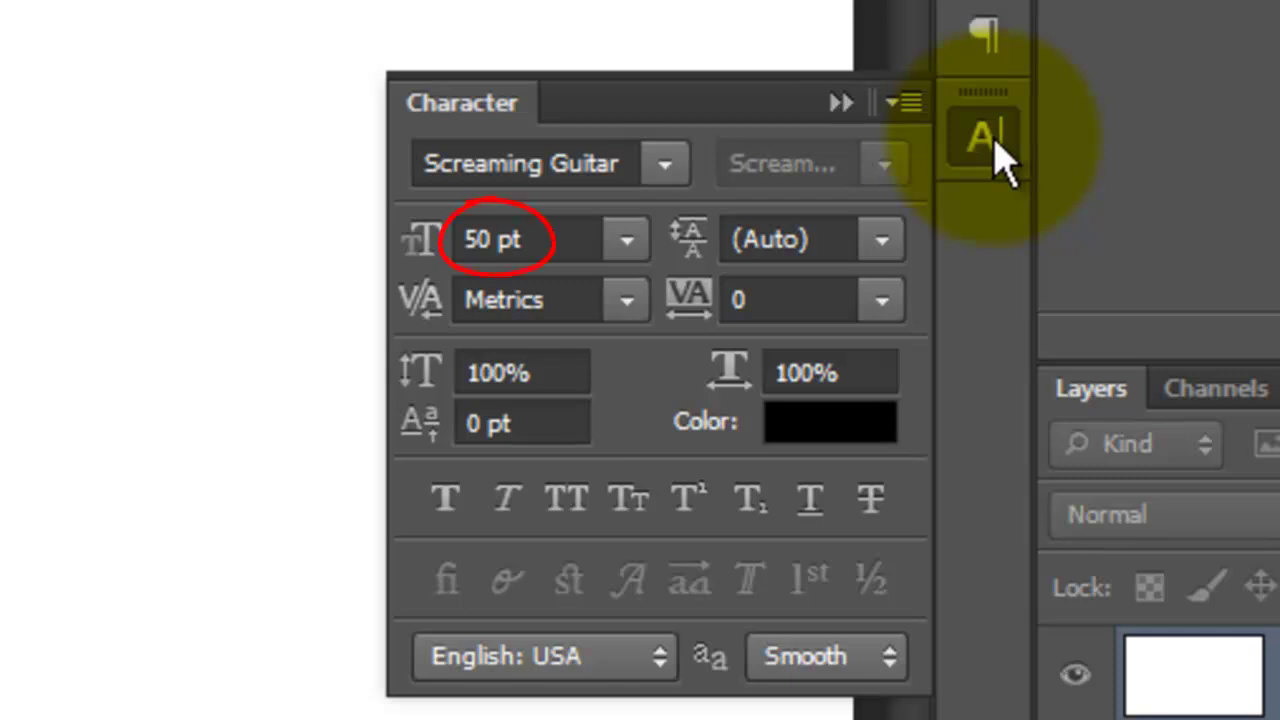
pyautogui.press('capslock')
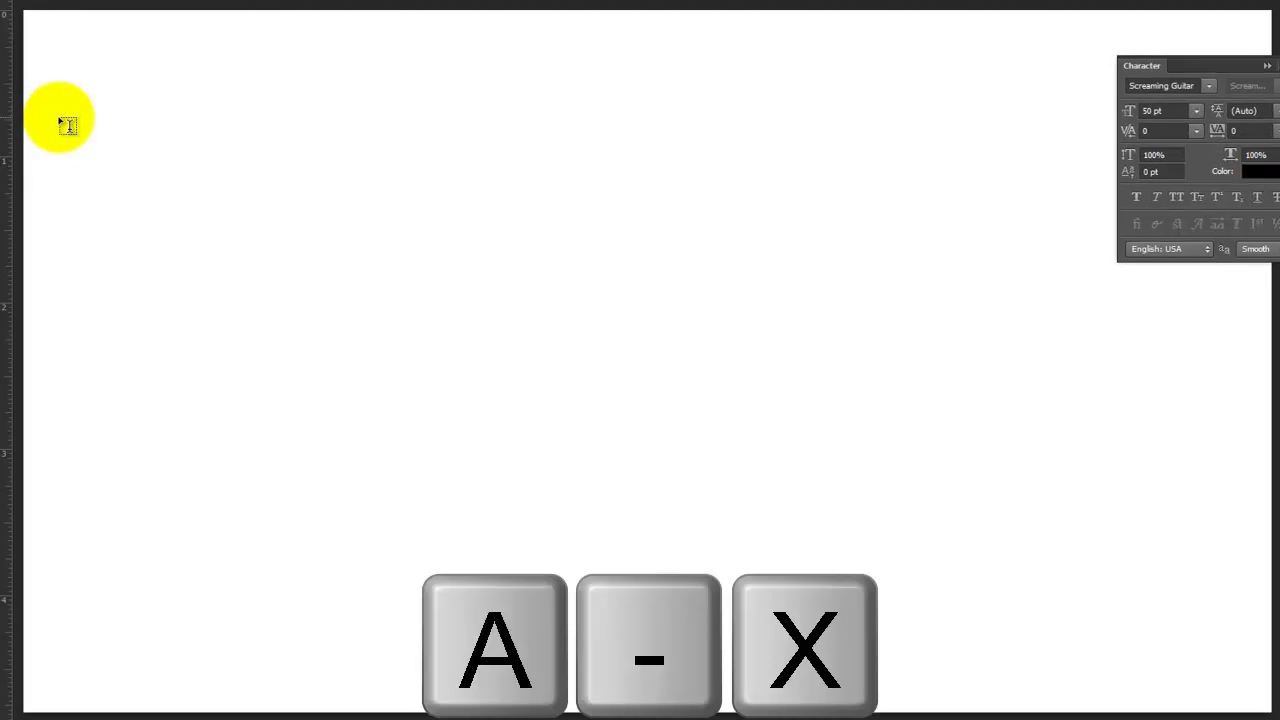
pyautogui.click(58, 116)
pyautogui.write('ABCDEFGHIJKLMN')
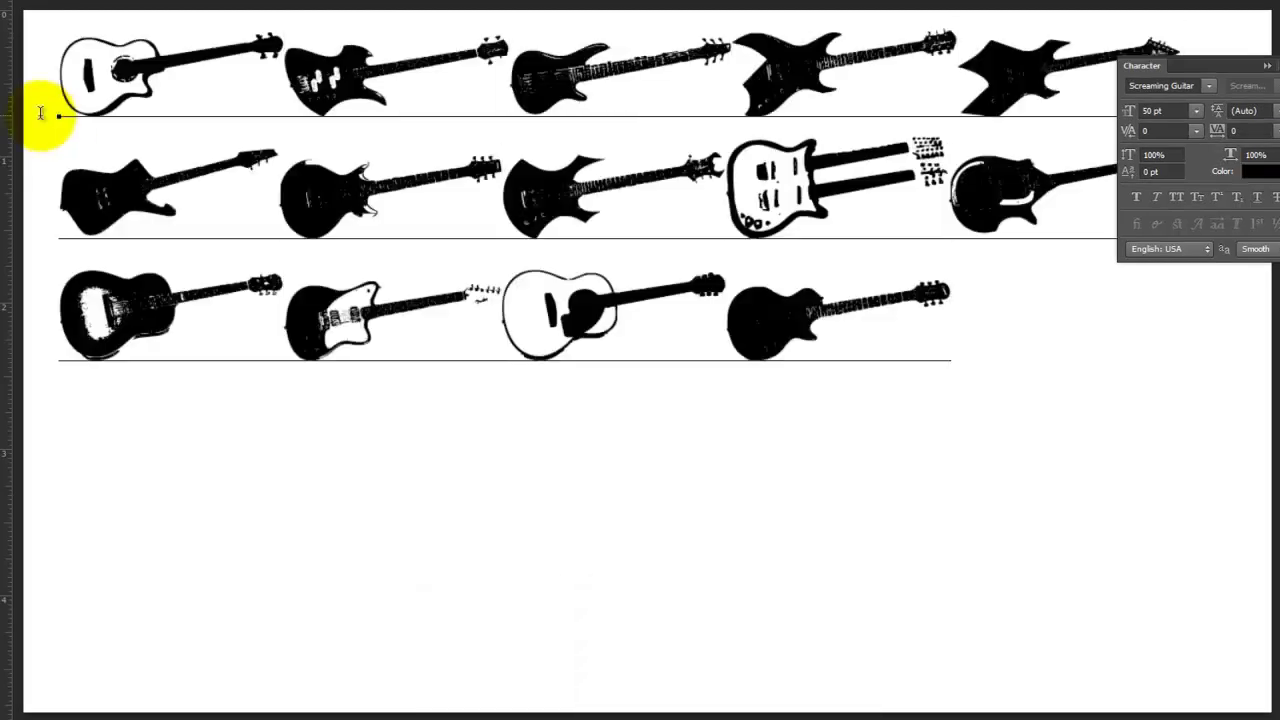
pyautogui.write('OPQRSTUVWX')
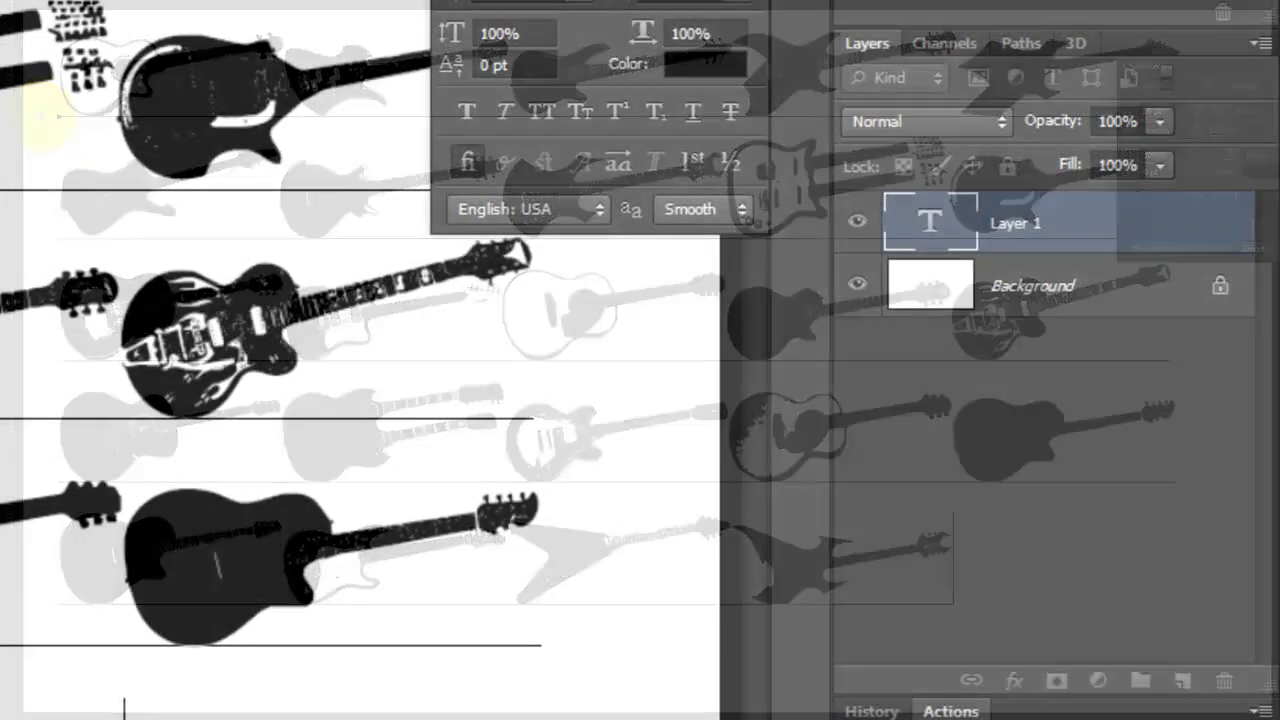
pyautogui.moveTo(1279, 256); pyautogui.dragTo(1279, 307)
pyautogui.moveTo(1077, 320); pyautogui.dragTo(1224, 680)
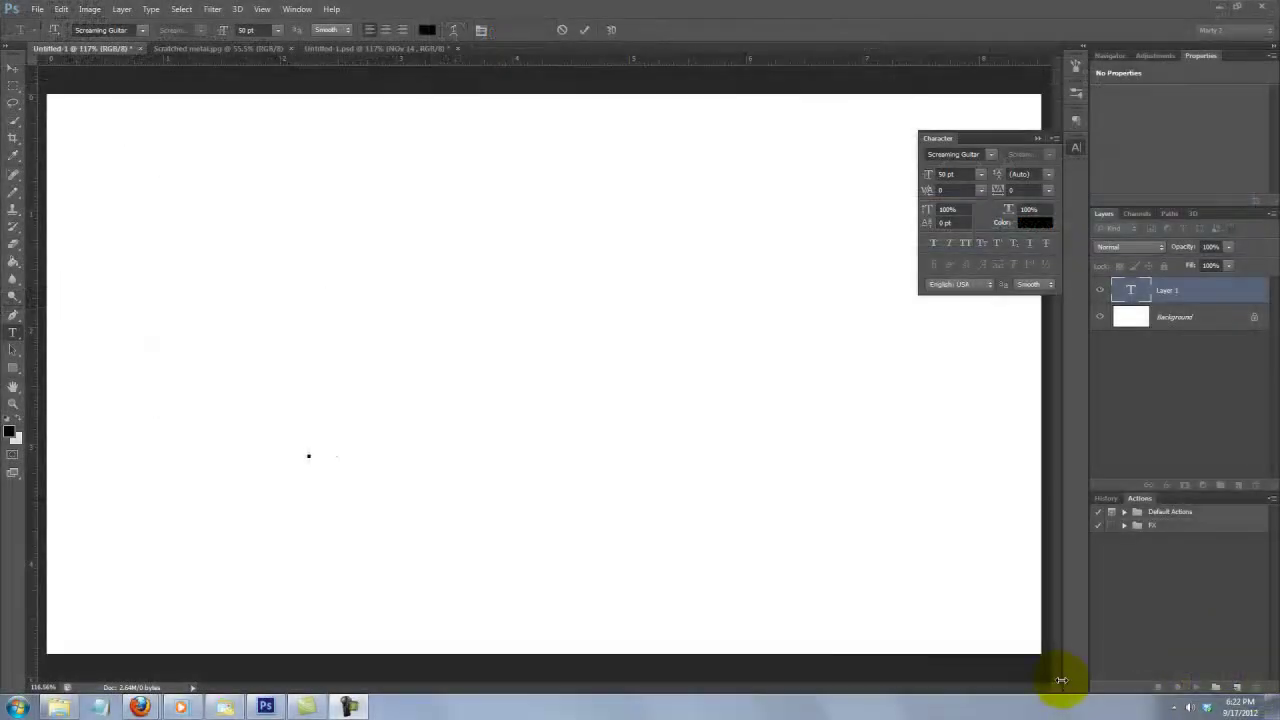
# Type the guitar glyph A at 380 pt and move it down-left to show body and neck
pyautogui.write('A')
pyautogui.moveTo(484, 425); pyautogui.dragTo(323, 420)
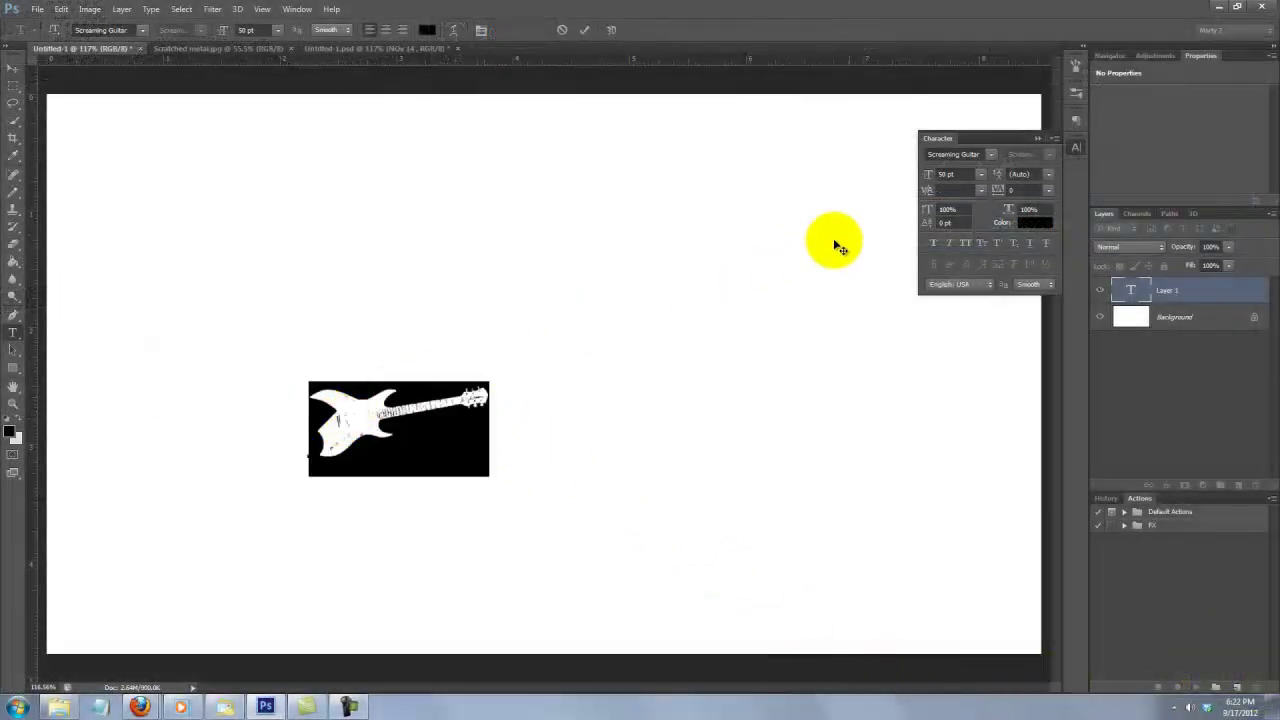
pyautogui.click(950, 175)
pyautogui.write('380')
pyautogui.press('Return')
pyautogui.click(13, 67)
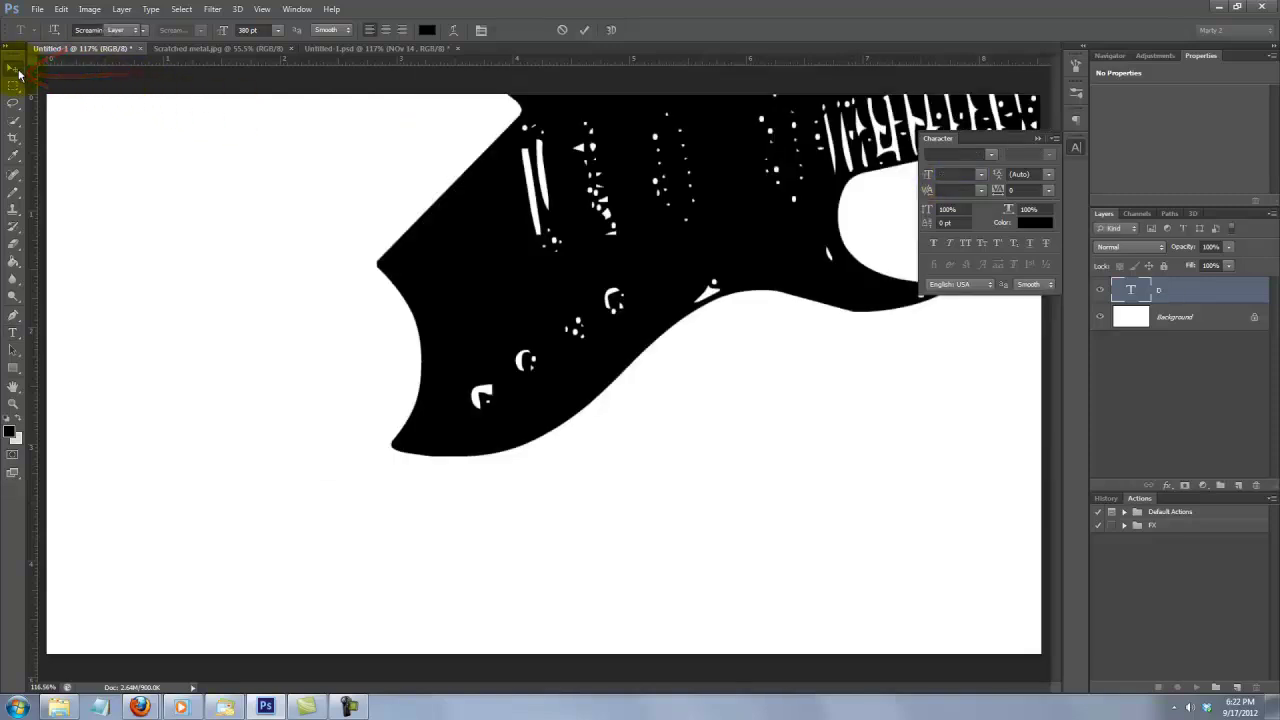
pyautogui.moveTo(697, 218); pyautogui.dragTo(380, 440)
pyautogui.click(1038, 138)
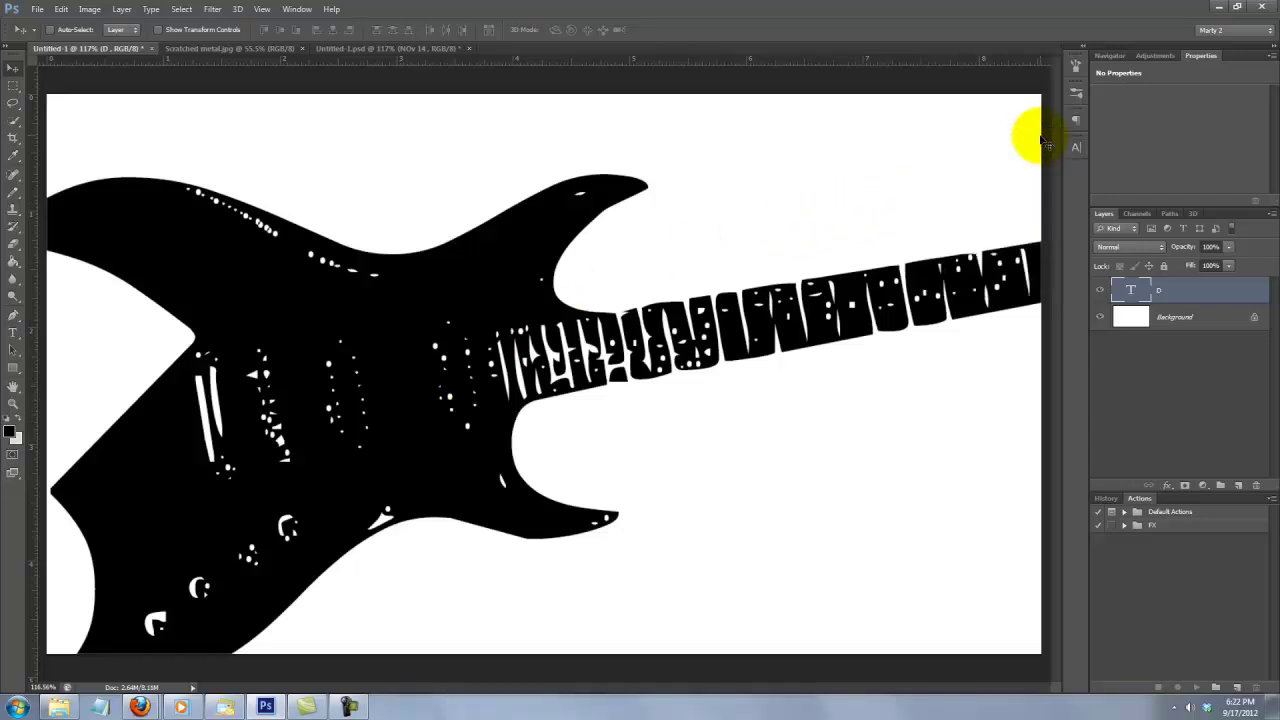
# Rotate the guitar about -14° so its neck rises toward the top-right, and reposition it
pyautogui.hotkey('ctrl', 't')
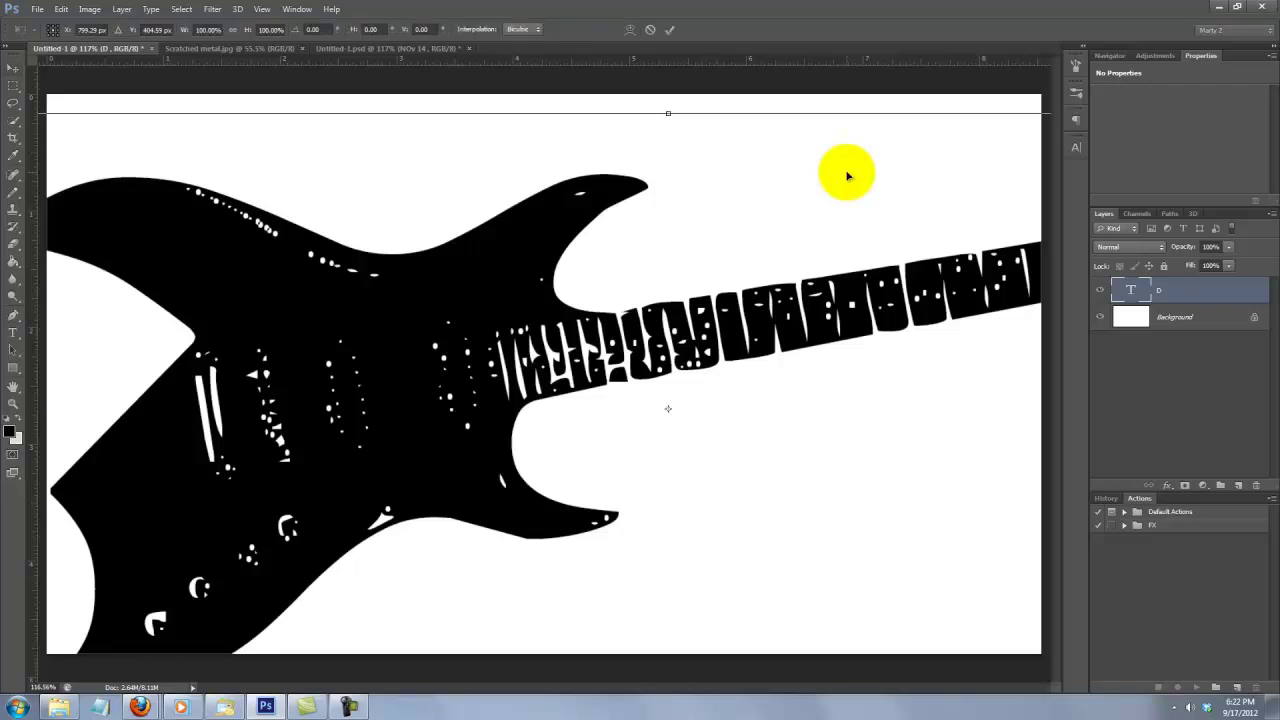
pyautogui.hotkey('ctrl', '0')
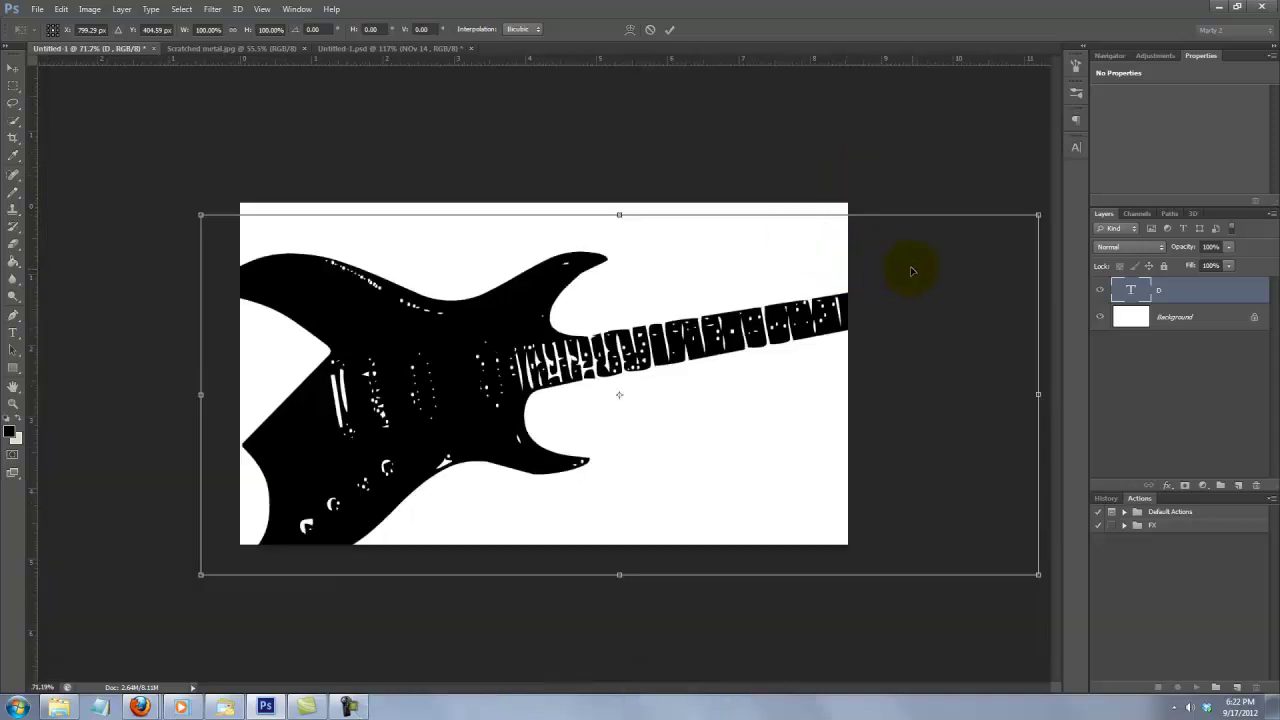
pyautogui.moveTo(908, 266); pyautogui.dragTo(868, 236)
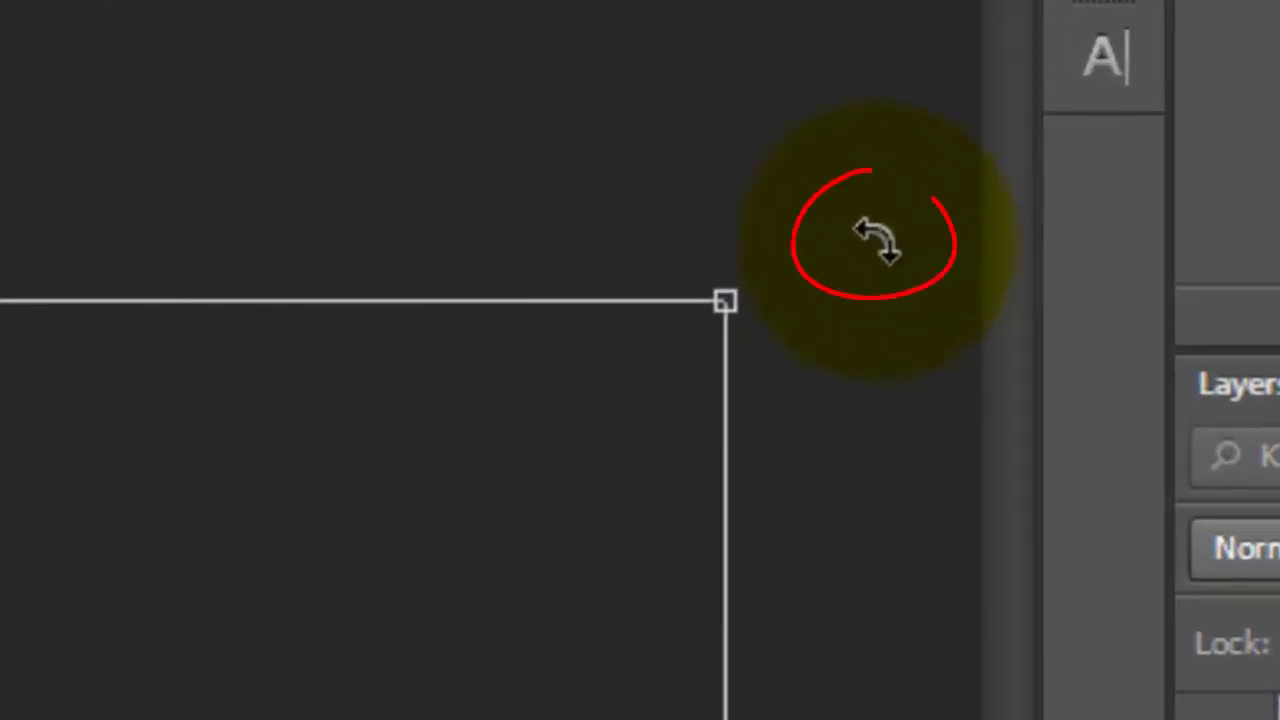
pyautogui.moveTo(837, 249); pyautogui.dragTo(265, 25)
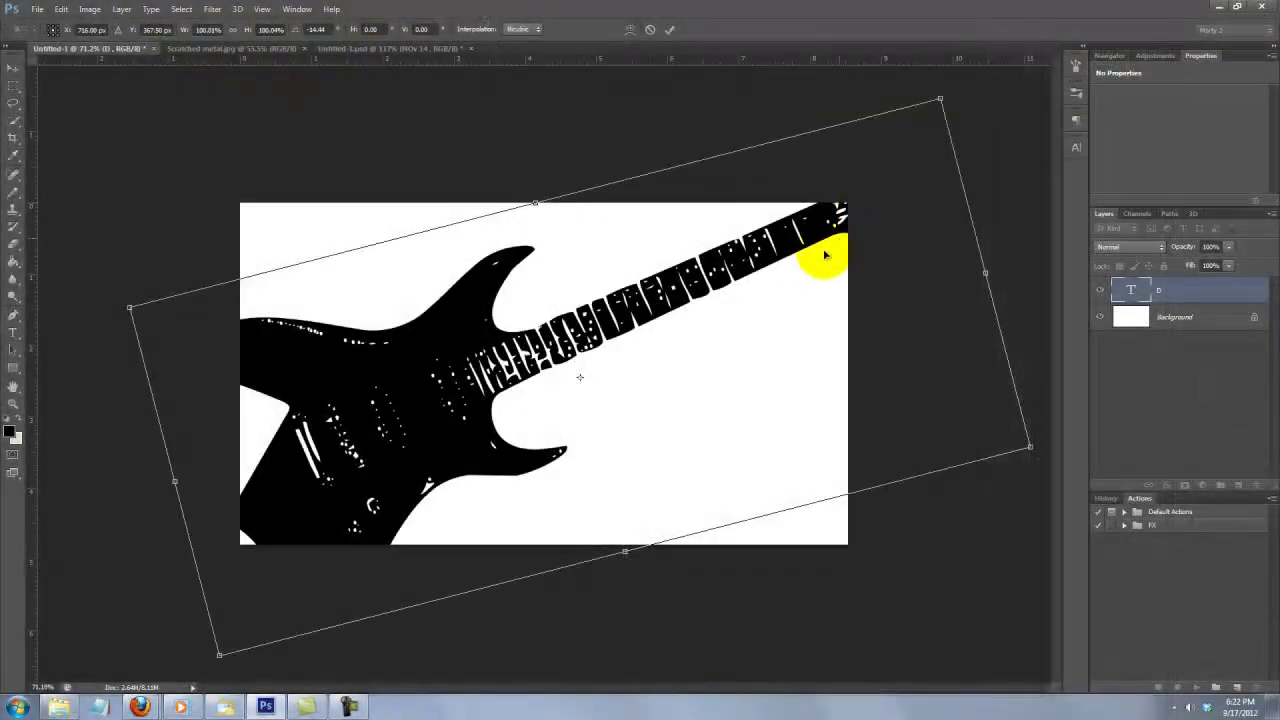
pyautogui.moveTo(823, 257); pyautogui.dragTo(705, 329)
pyautogui.press('Return')
pyautogui.hotkey('ctrl', '0')
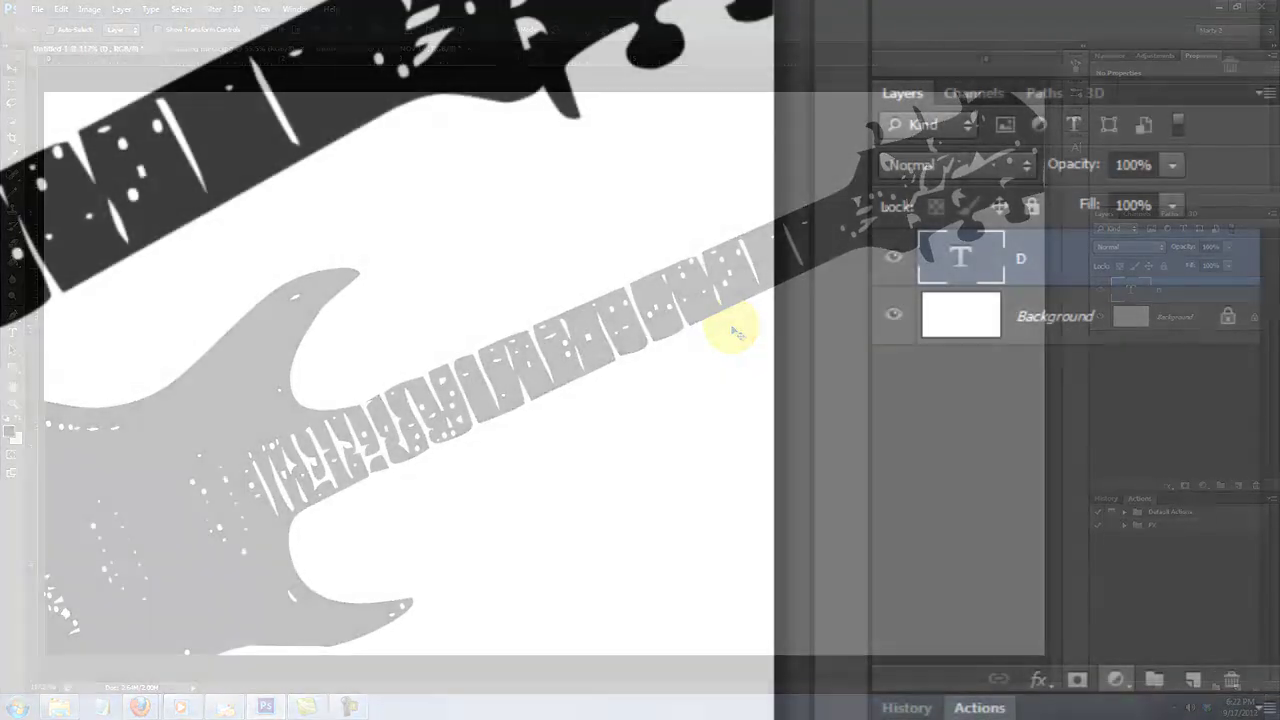
# Add a Solid Color fill layer in dark red hex 6f0d14
pyautogui.click(1204, 486)
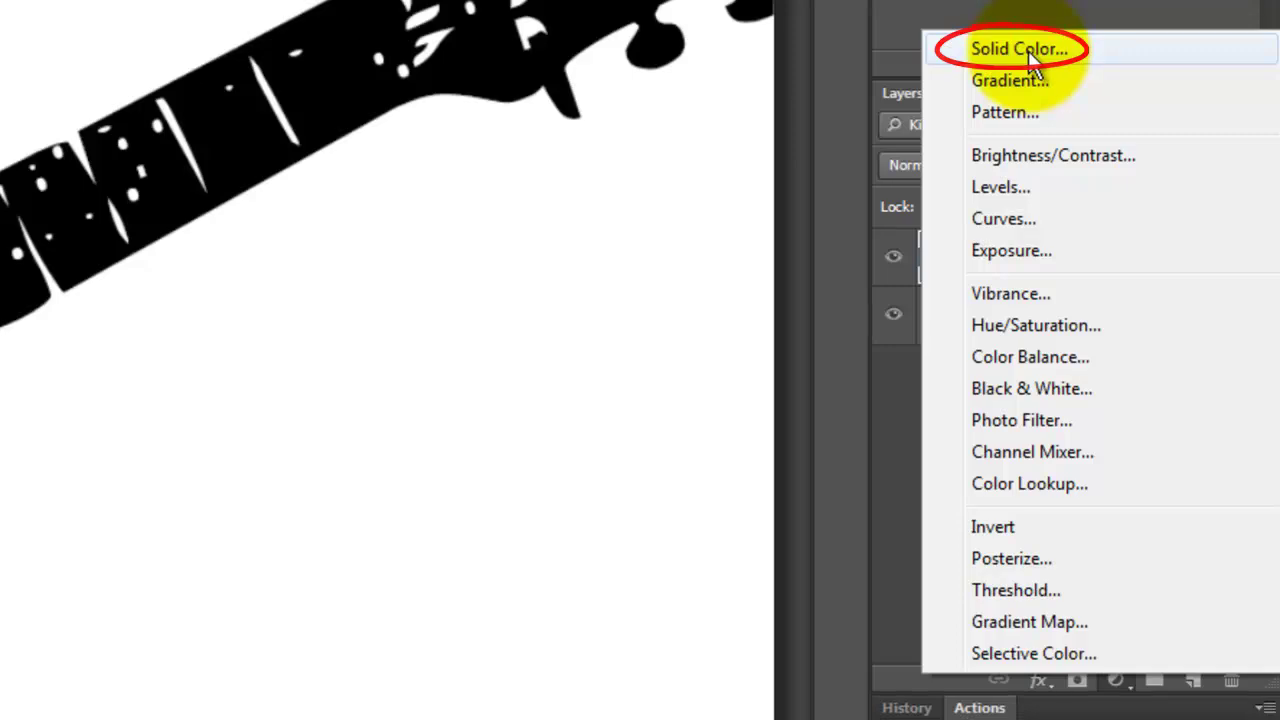
pyautogui.click(1028, 52)
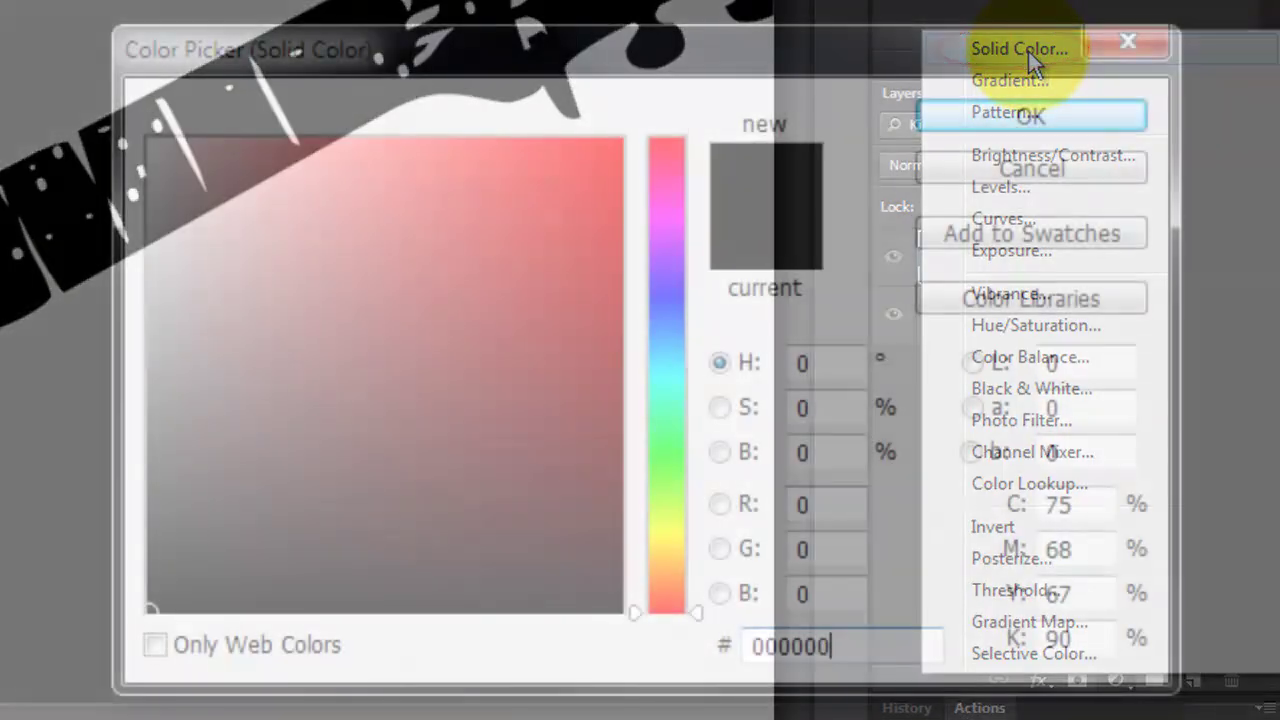
pyautogui.click(760, 645)
pyautogui.write('6f')
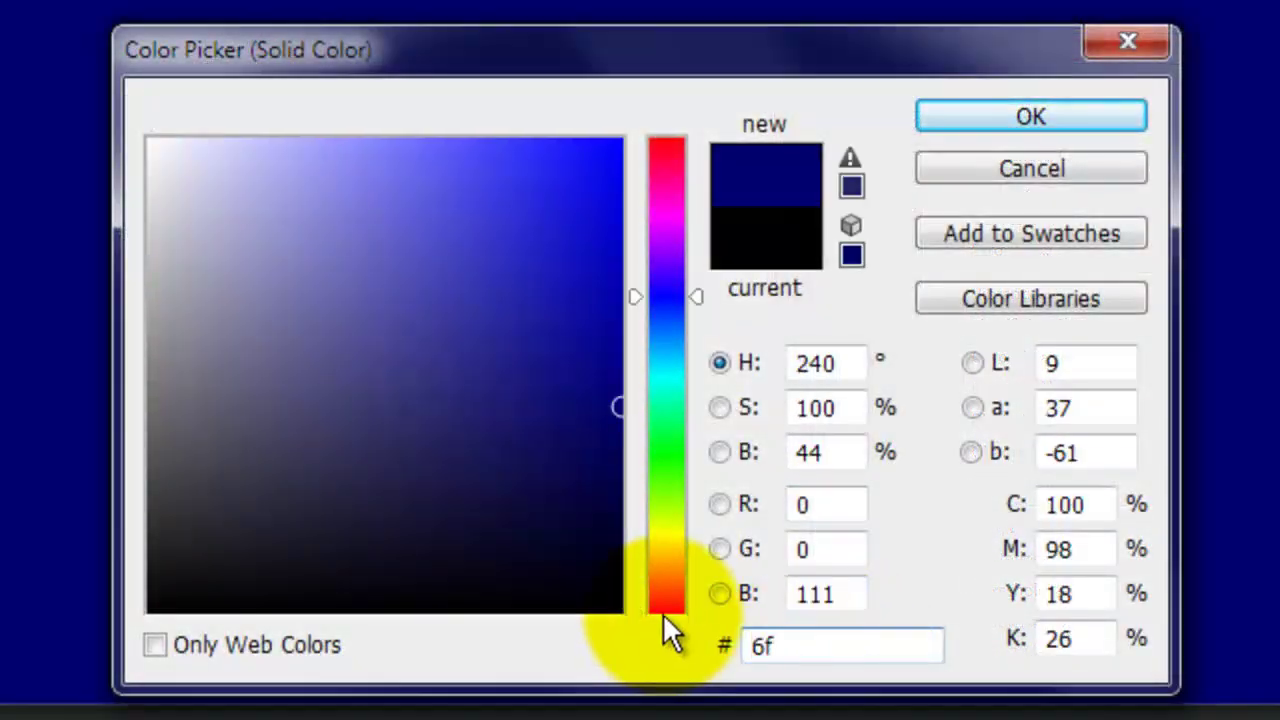
pyautogui.write('0d14')
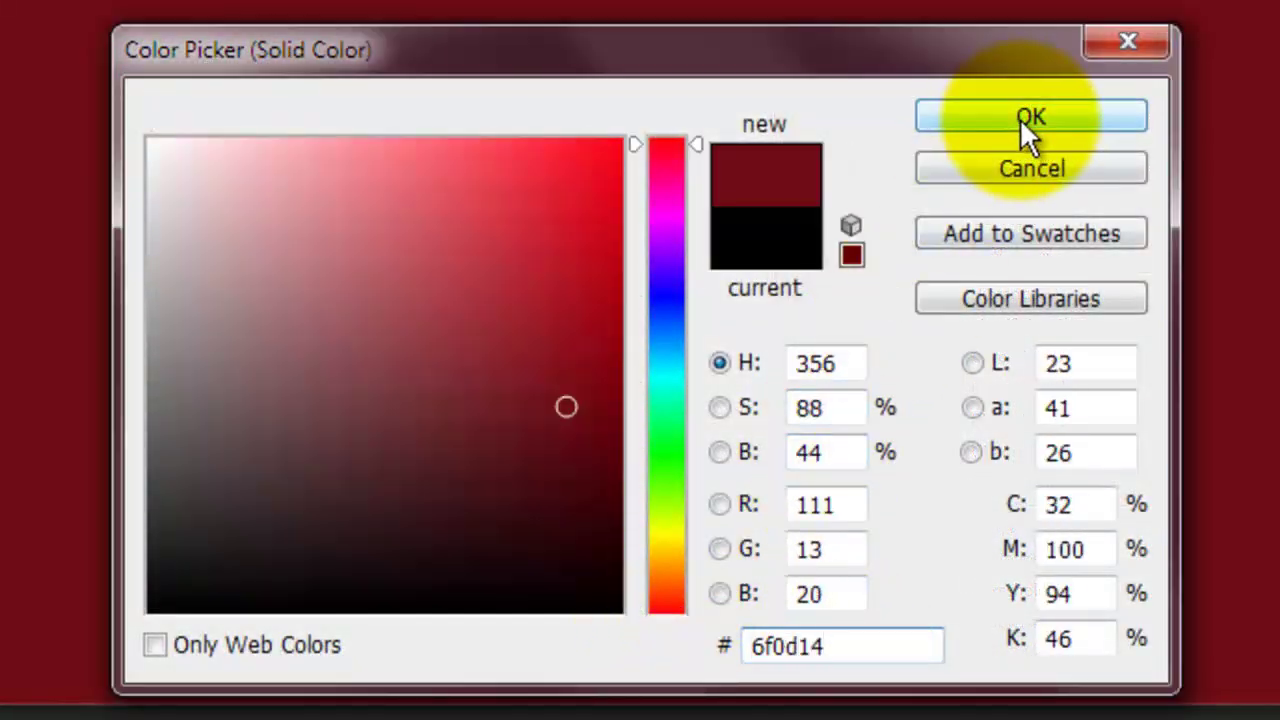
pyautogui.click(1030, 125)
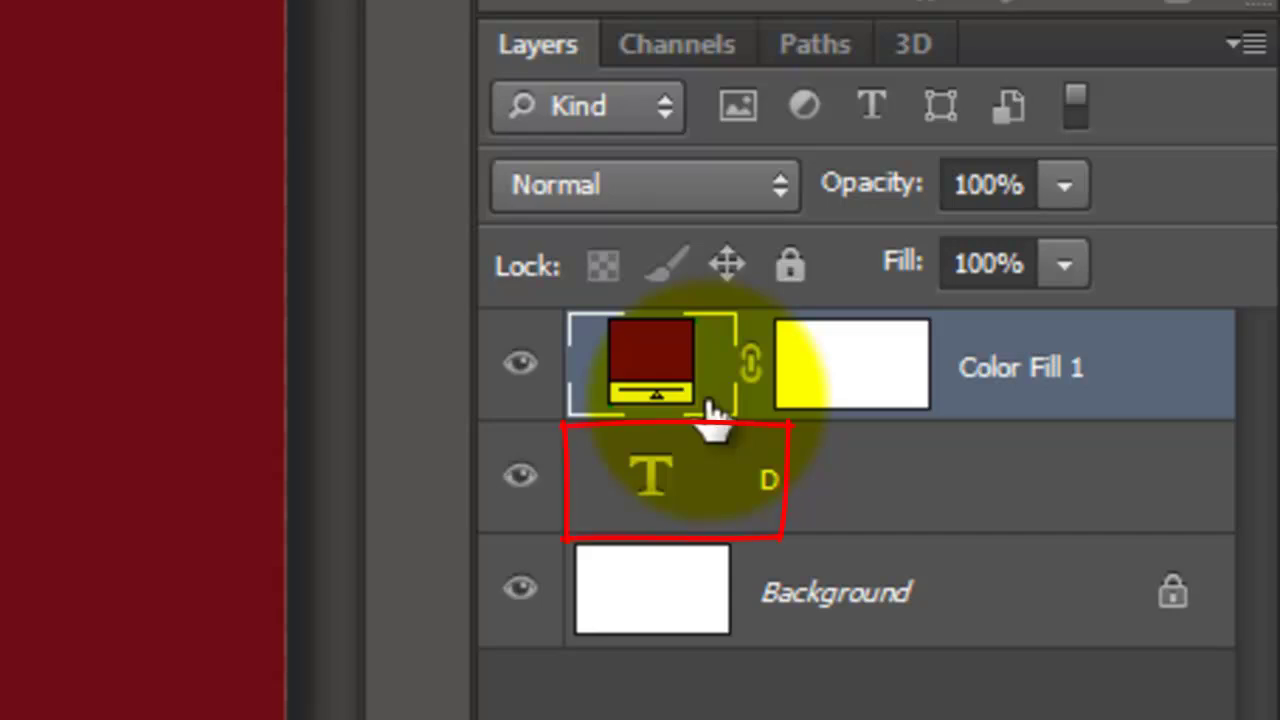
# Clip the dark red fill to the guitar type layer
pyautogui.doubleClick(712, 418)
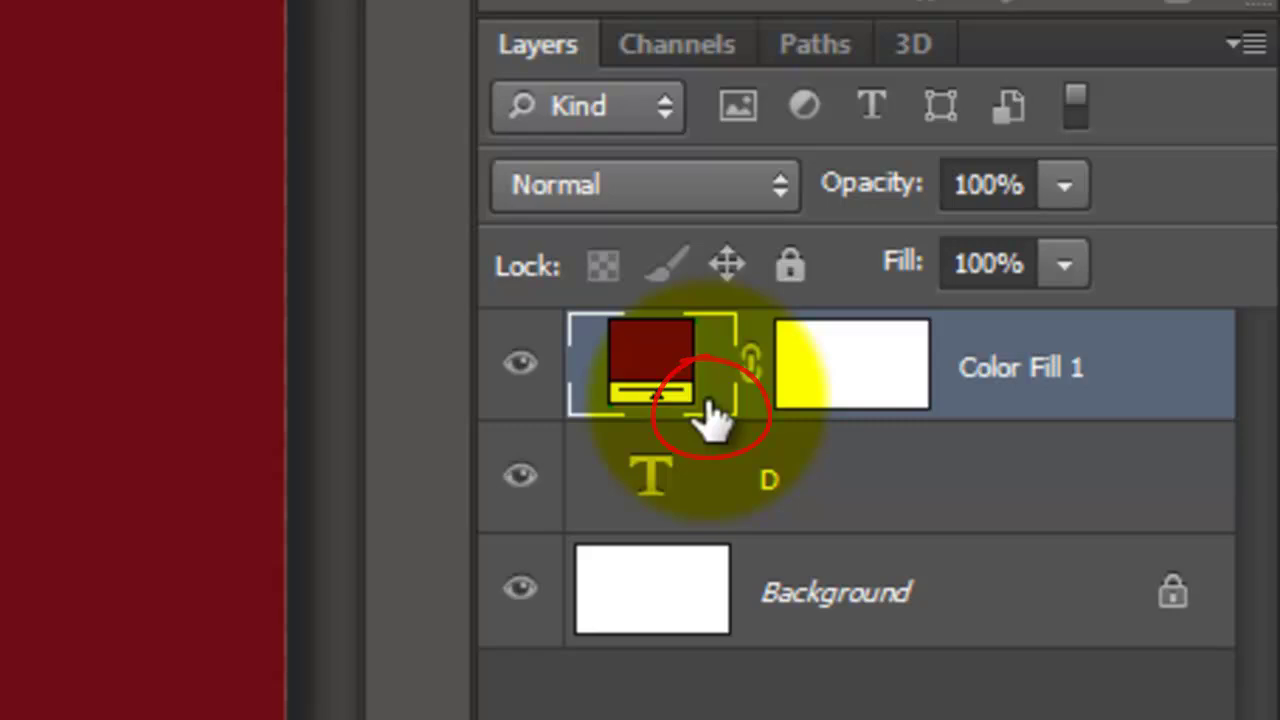
pyautogui.press('alt')
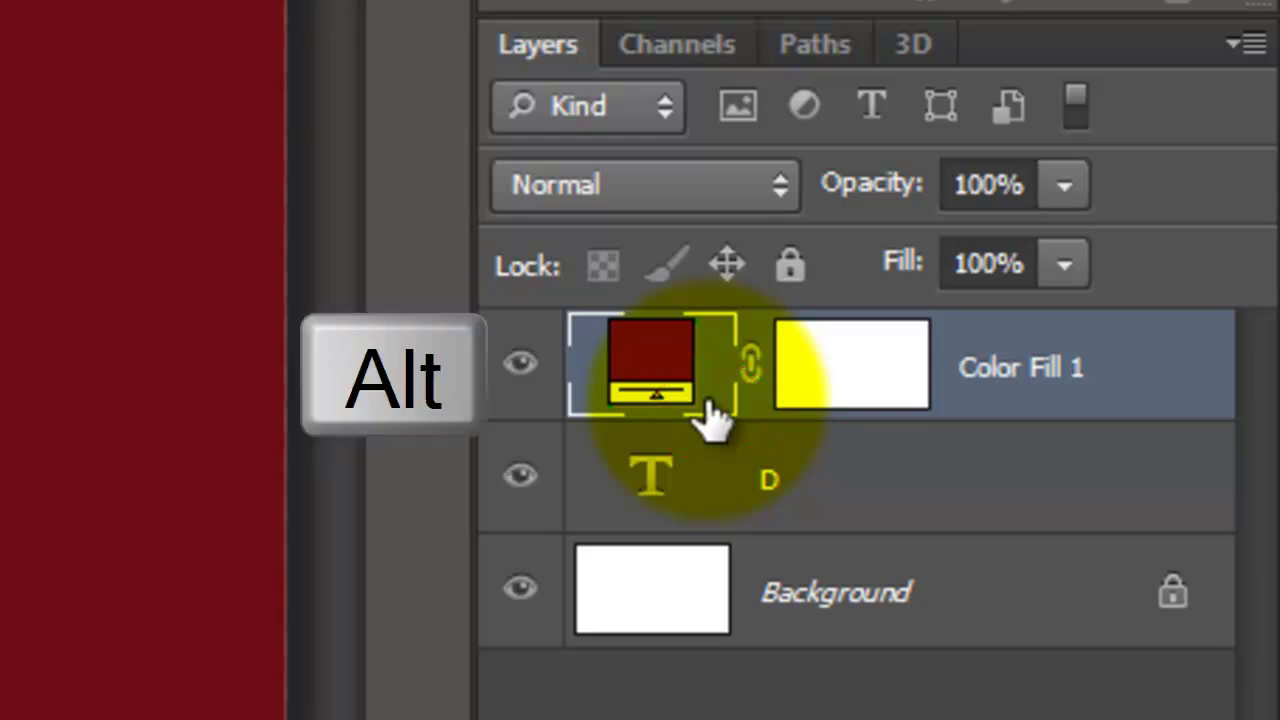
pyautogui.keyDown('alt'); pyautogui.click(708, 398); pyautogui.keyUp('alt')
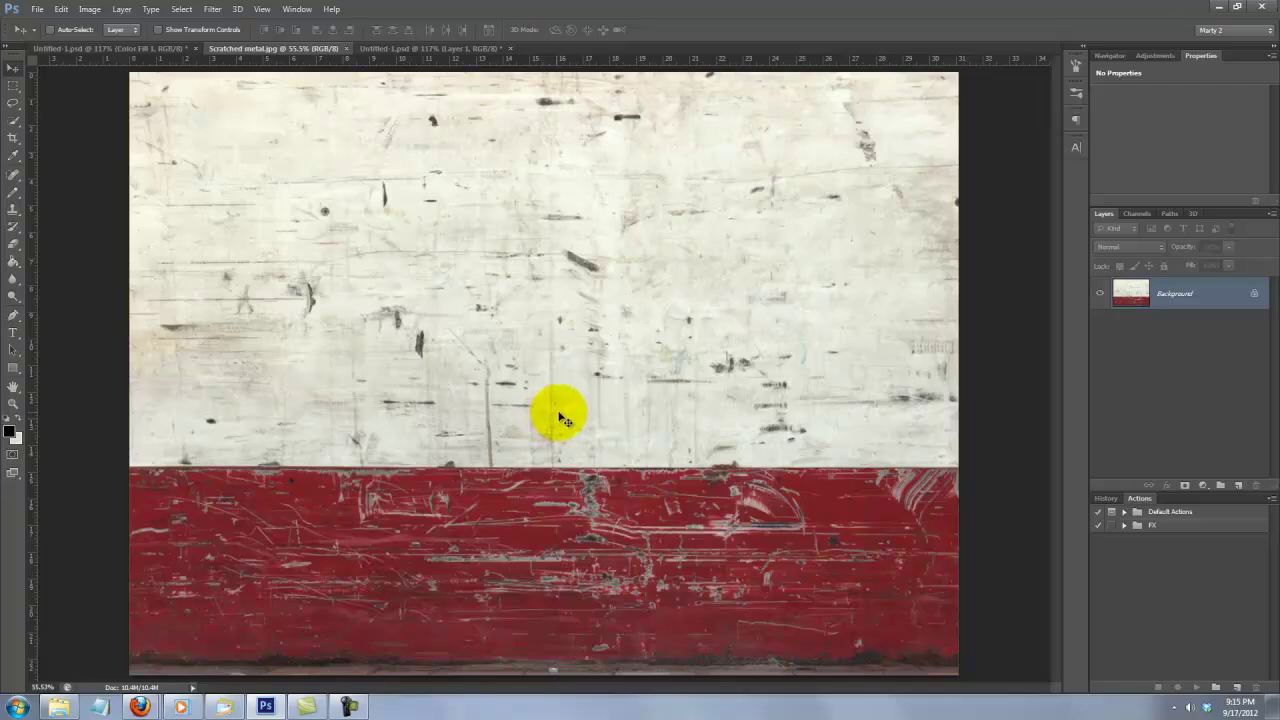
# Bring the scratched metal image into the poster and release it from the guitar clipping
pyautogui.moveTo(560, 418); pyautogui.dragTo(110, 52)
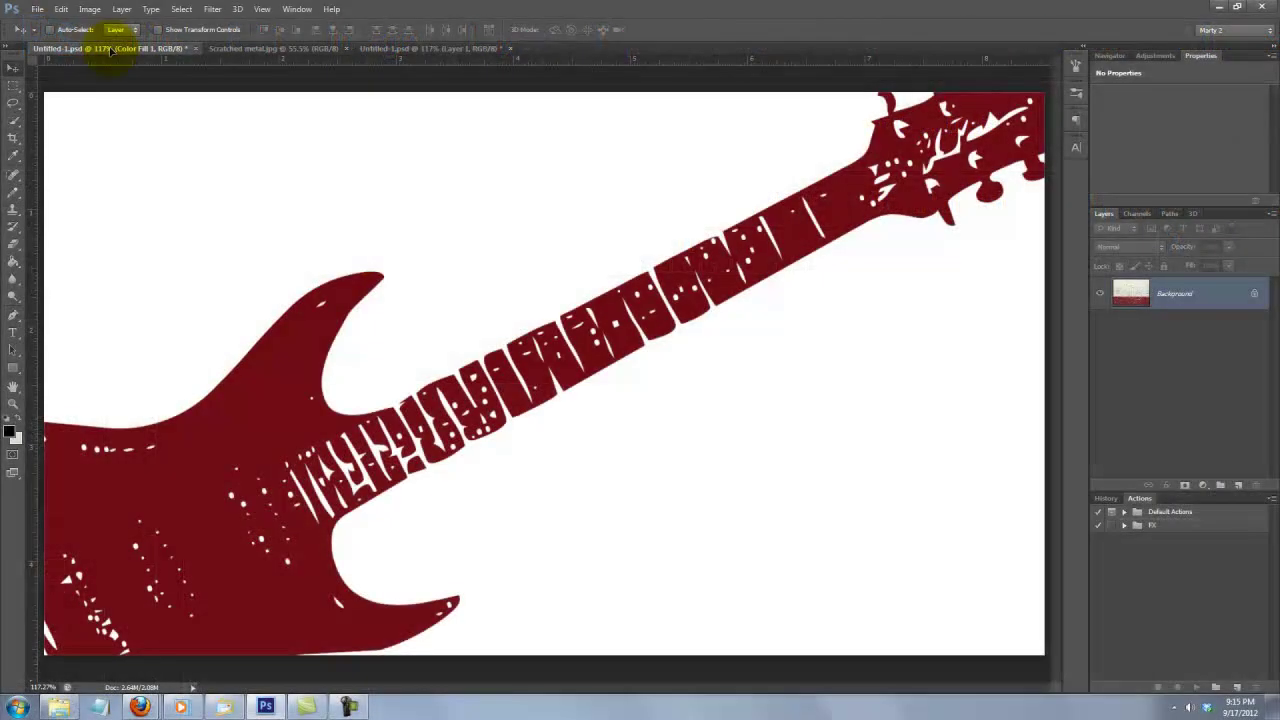
pyautogui.moveTo(110, 52); pyautogui.dragTo(537, 375)
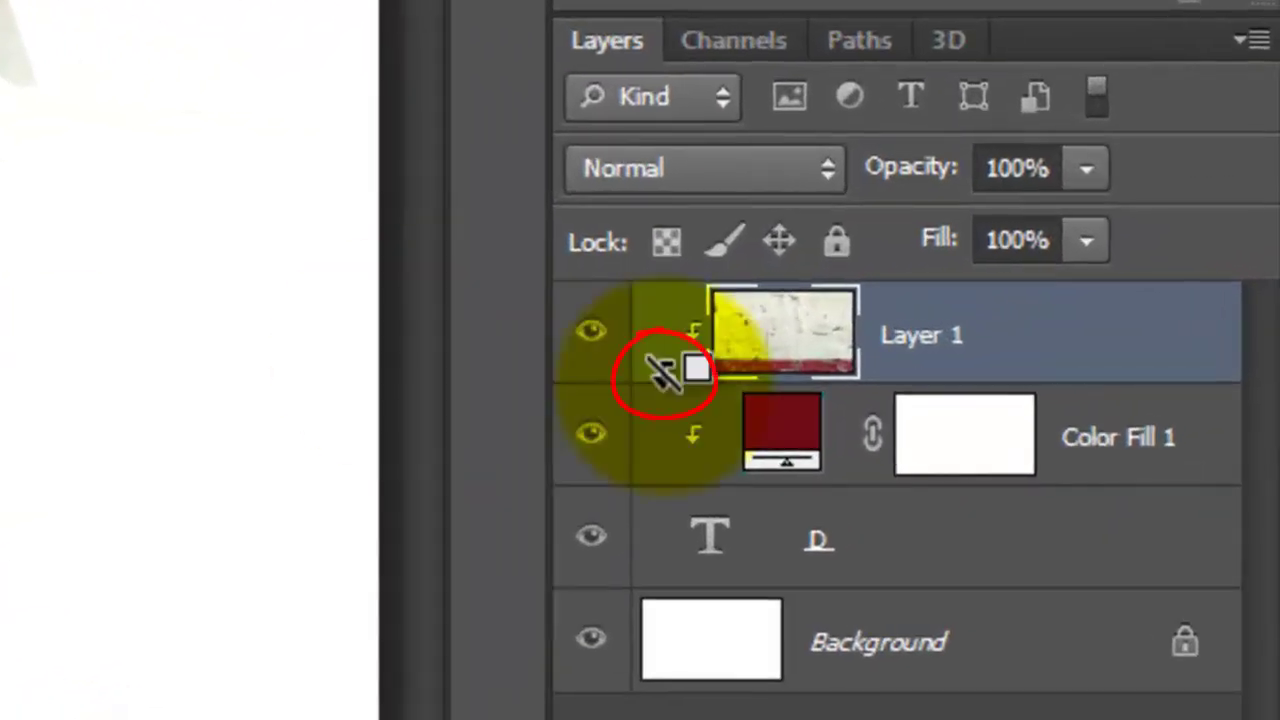
pyautogui.keyDown('alt'); pyautogui.click(662, 372); pyautogui.keyUp('alt')
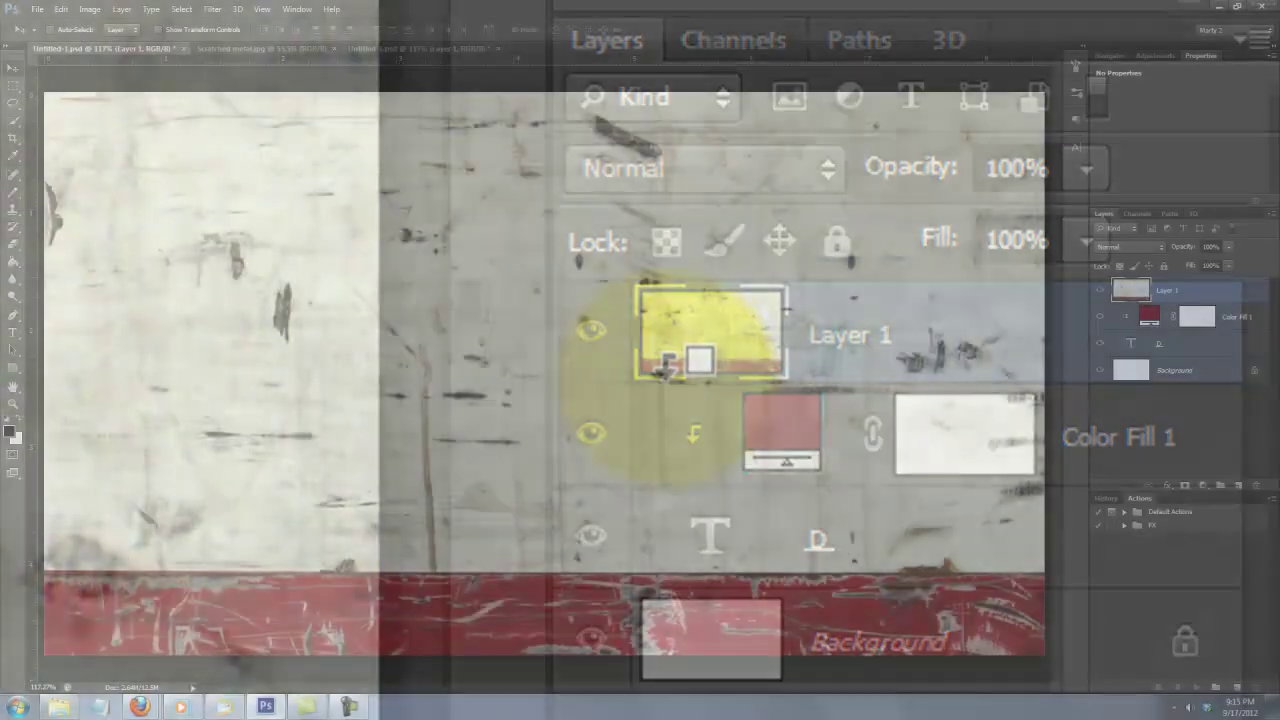
# Rotate the metal texture slightly counter-clockwise and shift it up-left to cover the canvas
pyautogui.hotkey('ctrl', 't')
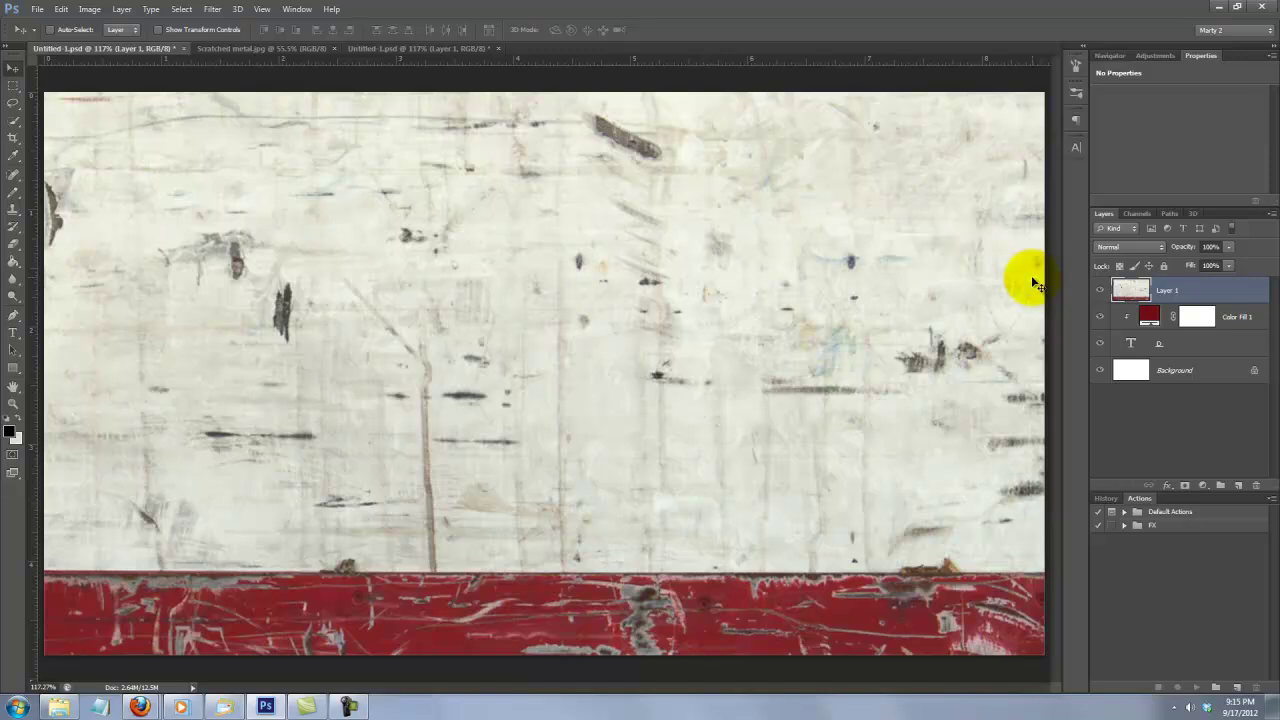
pyautogui.hotkey('ctrl', '0')
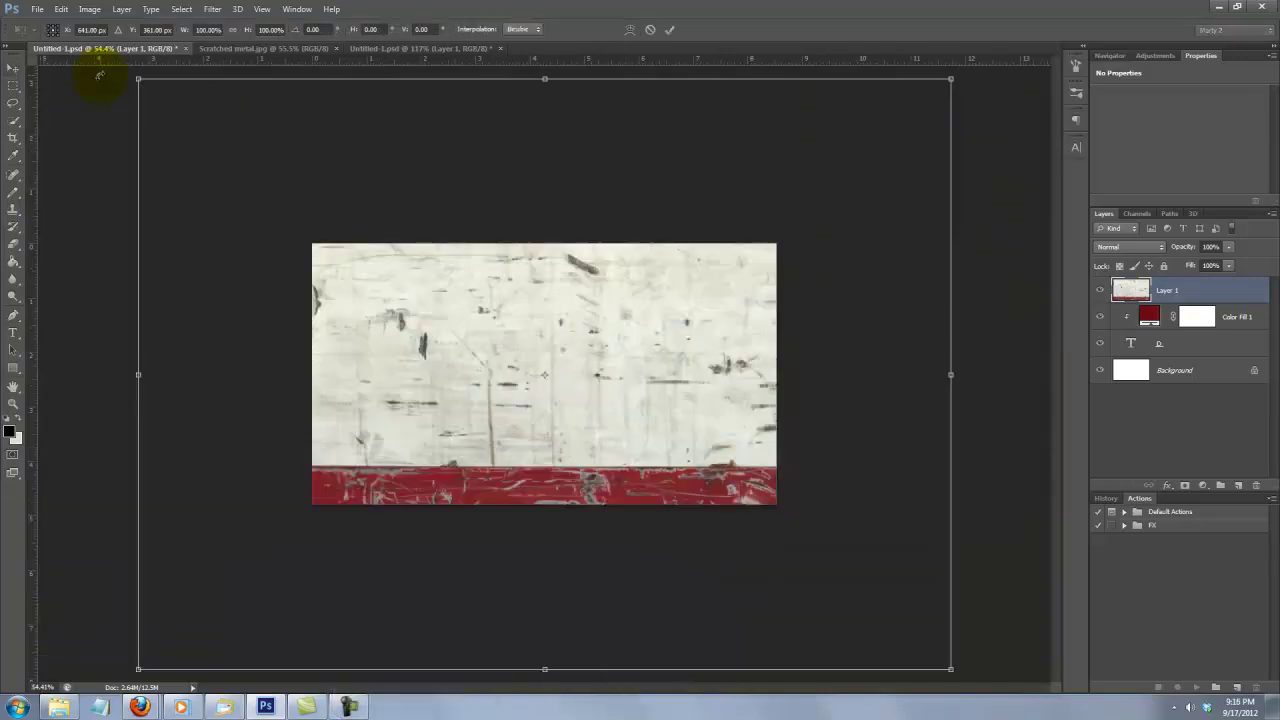
pyautogui.moveTo(98, 78); pyautogui.dragTo(14, 114)
pyautogui.moveTo(460, 325); pyautogui.dragTo(461, 310)
pyautogui.press('Return')
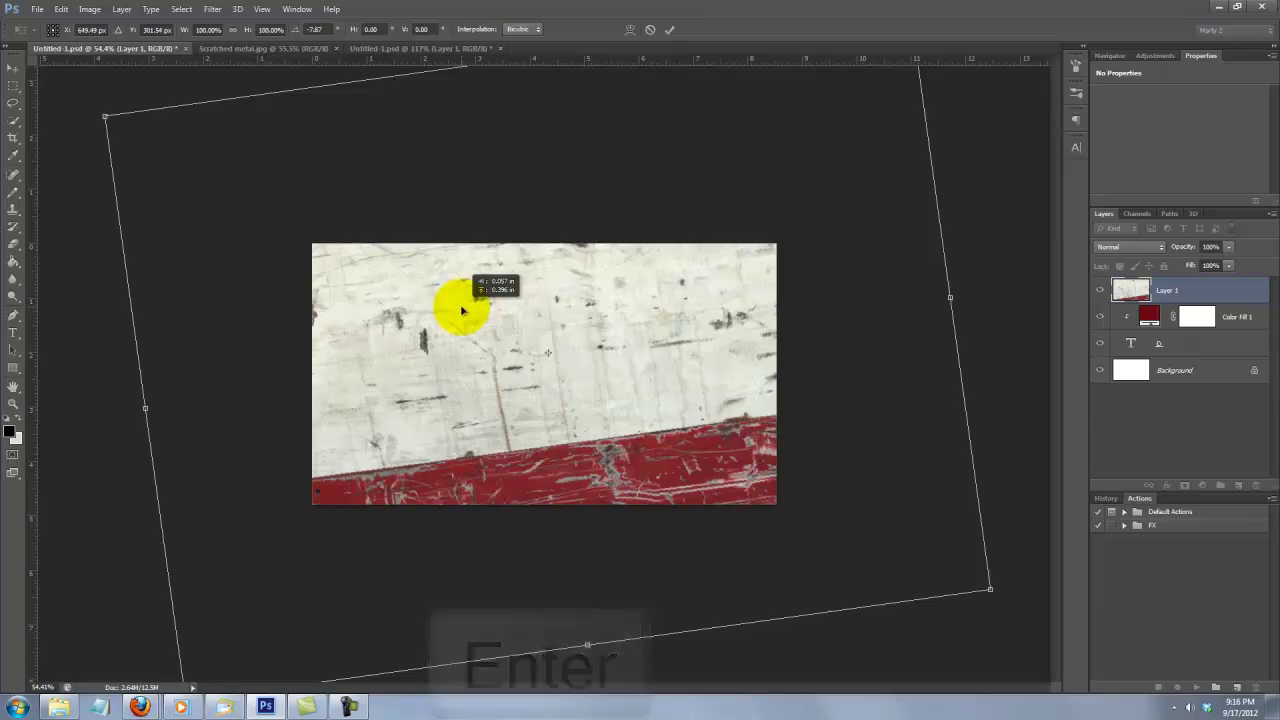
pyautogui.hotkey('ctrl', '0')
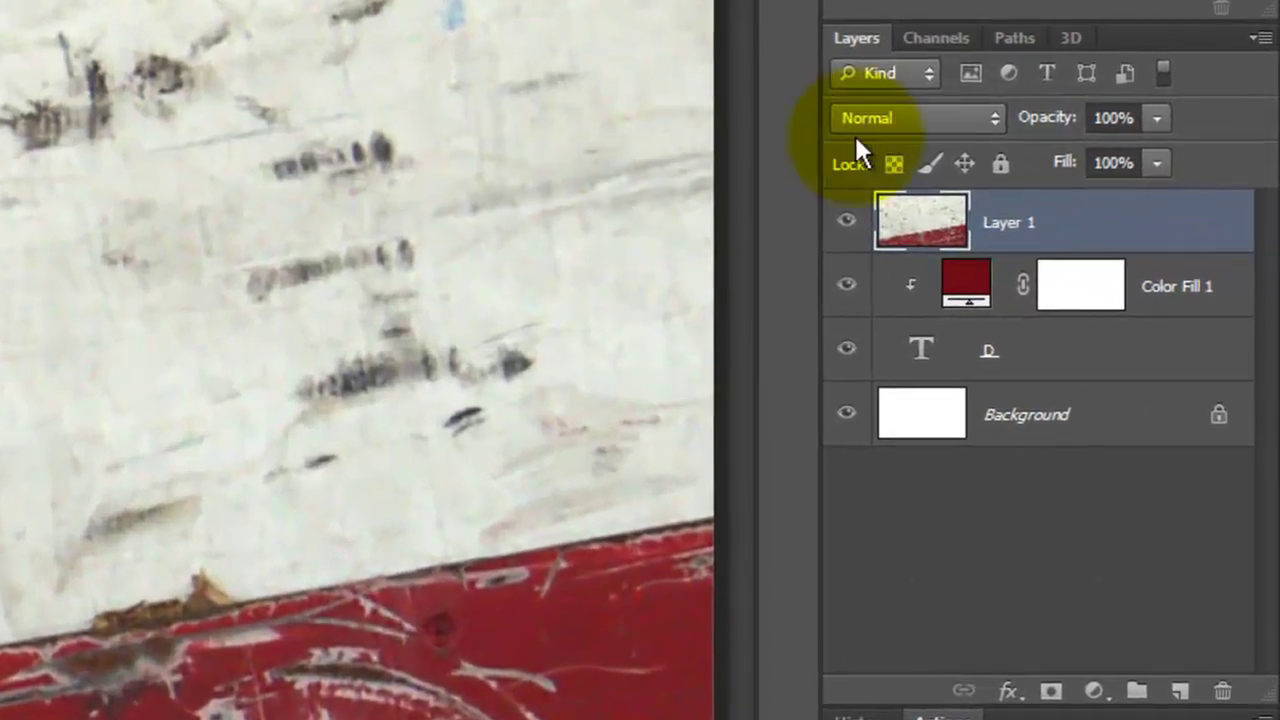
# Set the texture layer to Multiply and open Color Fill 1's colour settings
pyautogui.click(1128, 247)
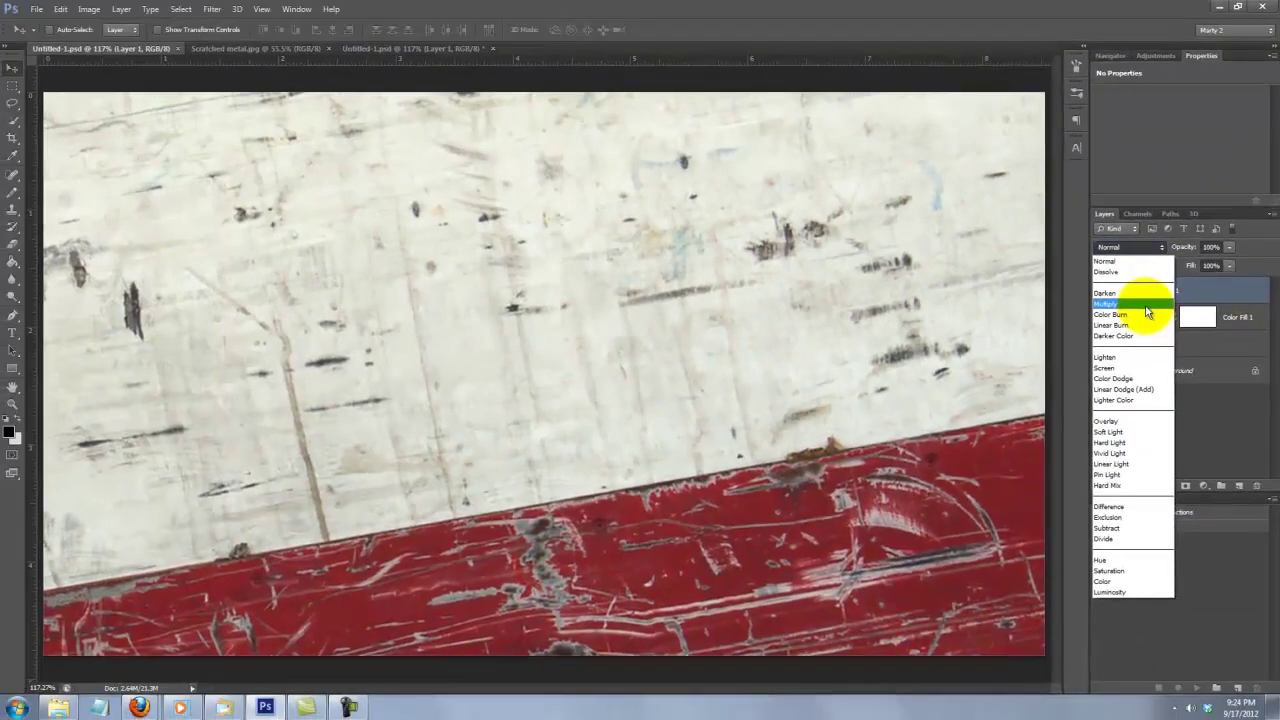
pyautogui.click(955, 256)
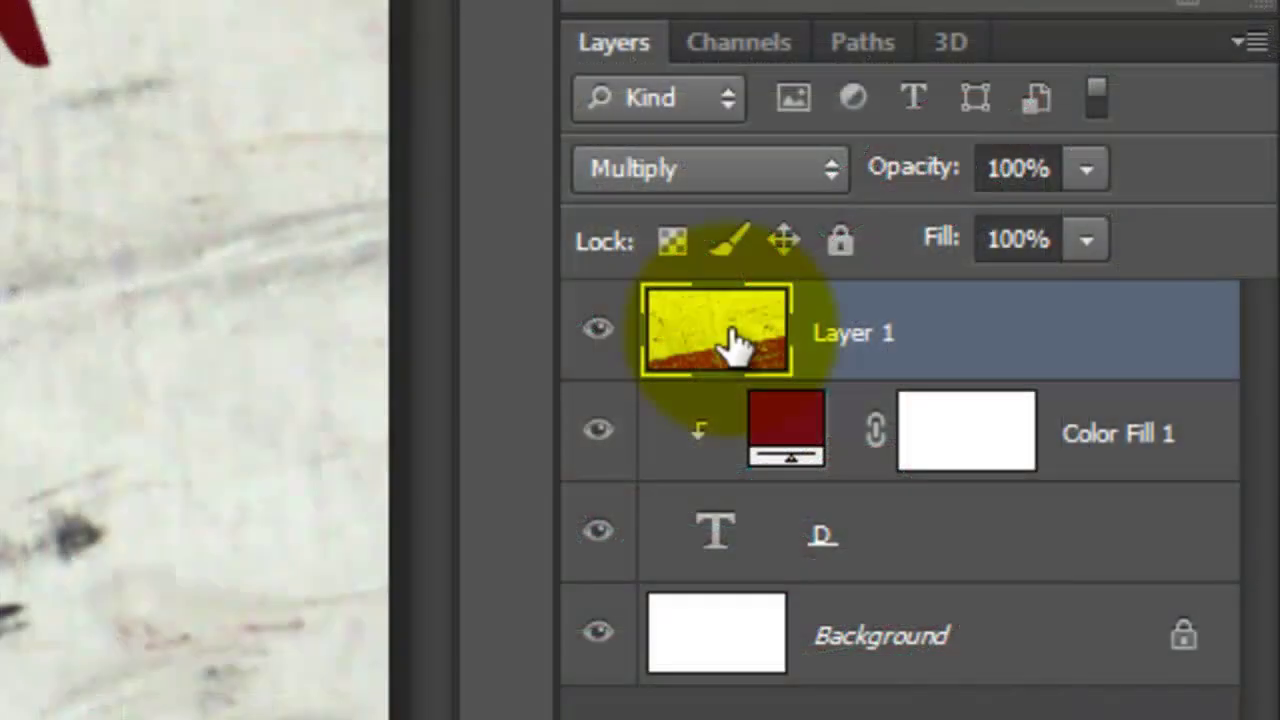
pyautogui.click(786, 425)
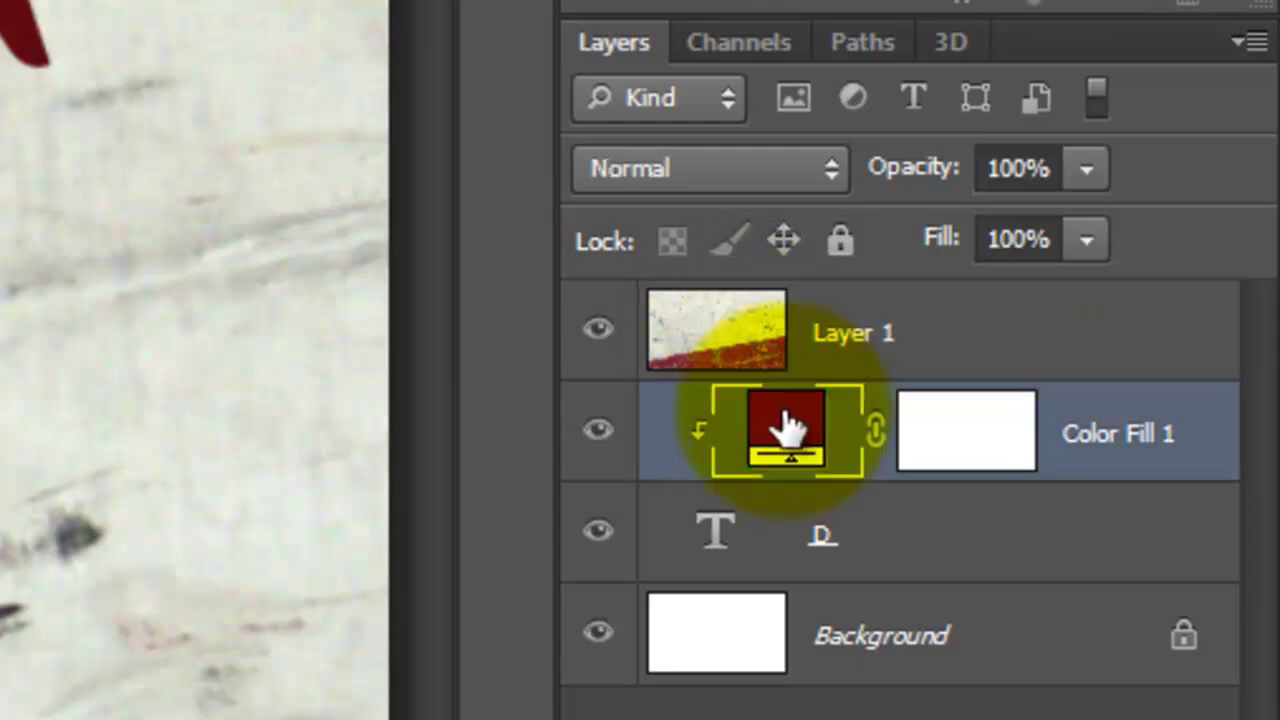
pyautogui.doubleClick(786, 425)
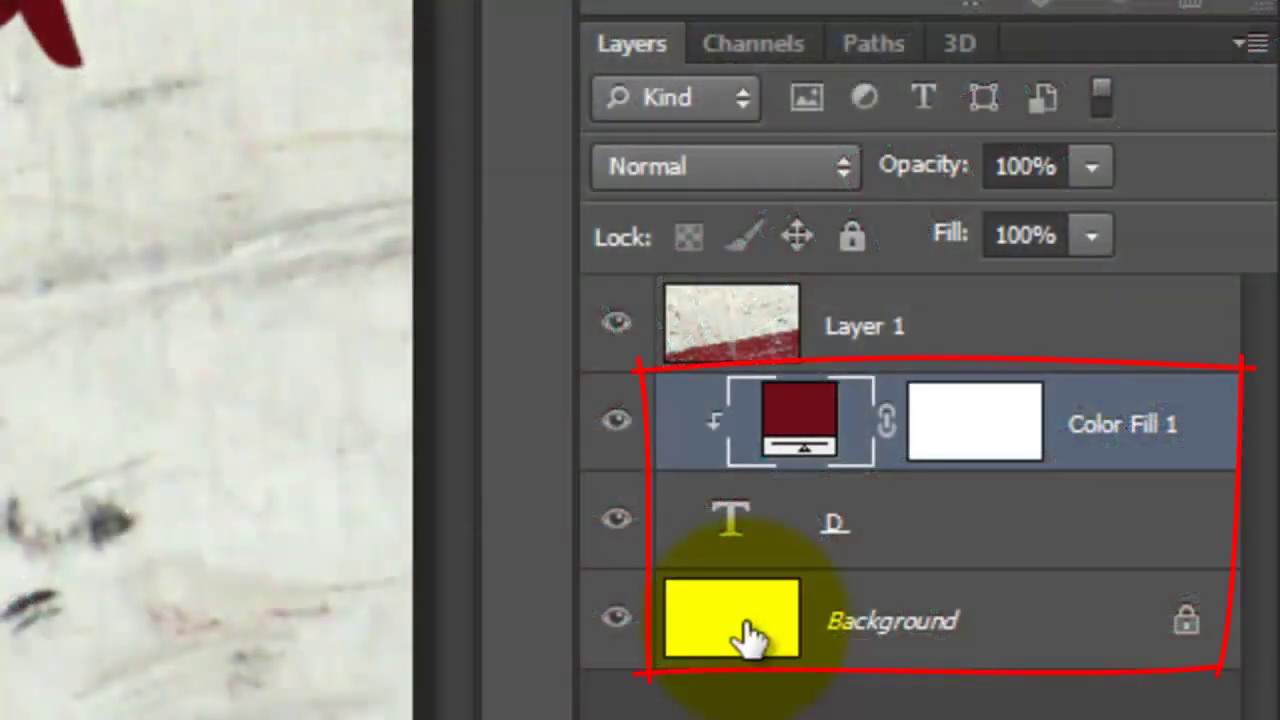
# Select Color Fill 1 down through Background and merge them with Ctrl+E
pyautogui.press('shift')
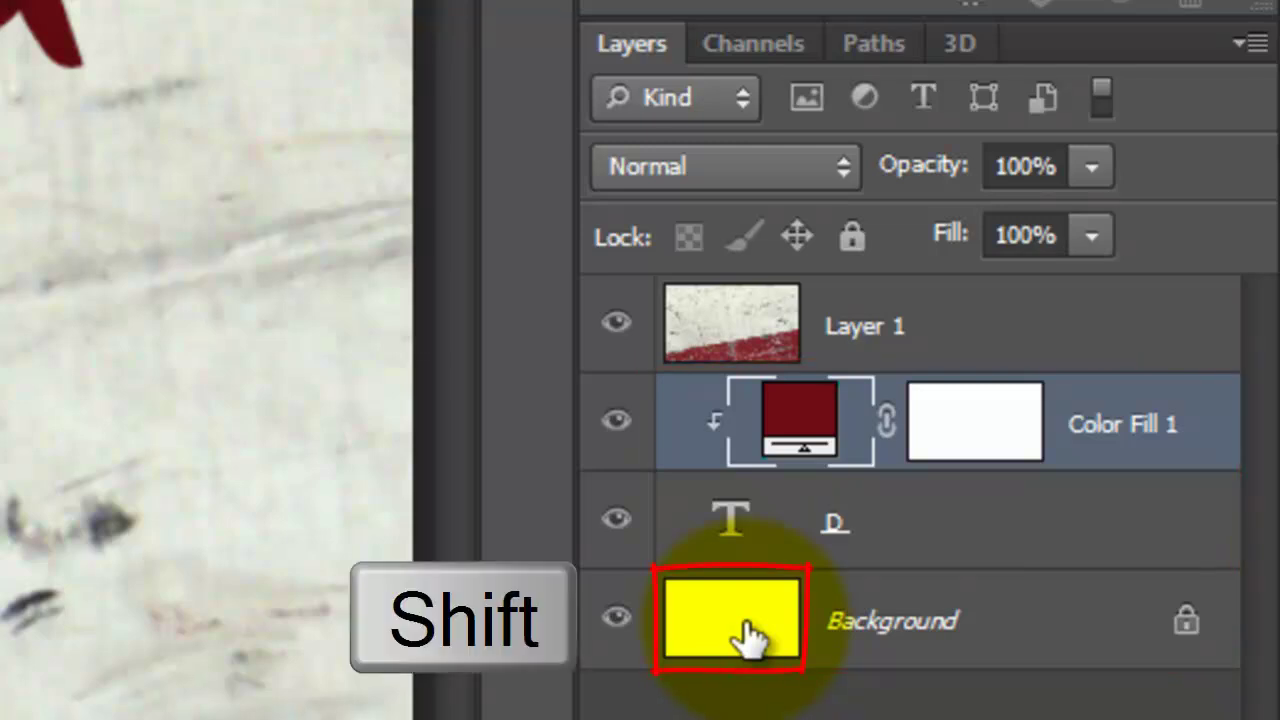
pyautogui.keyDown('shift'); pyautogui.click(748, 635); pyautogui.keyUp('shift')
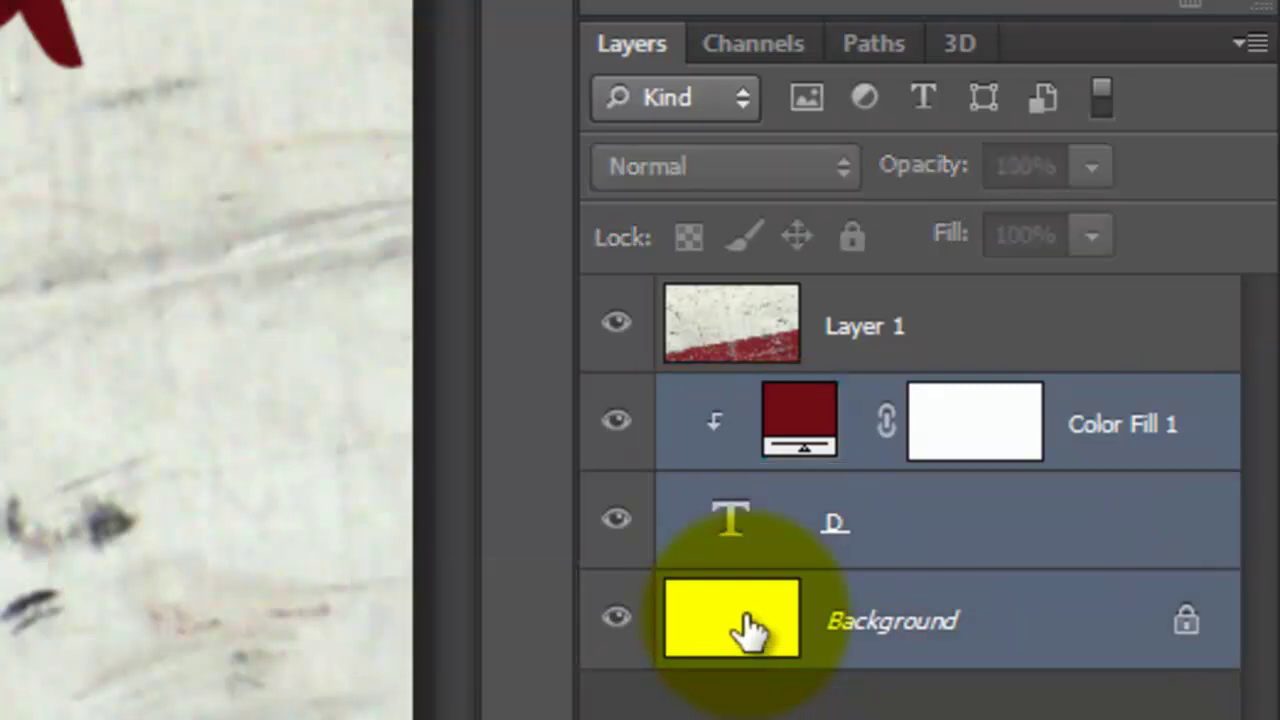
pyautogui.hotkey('ctrl', 'e')
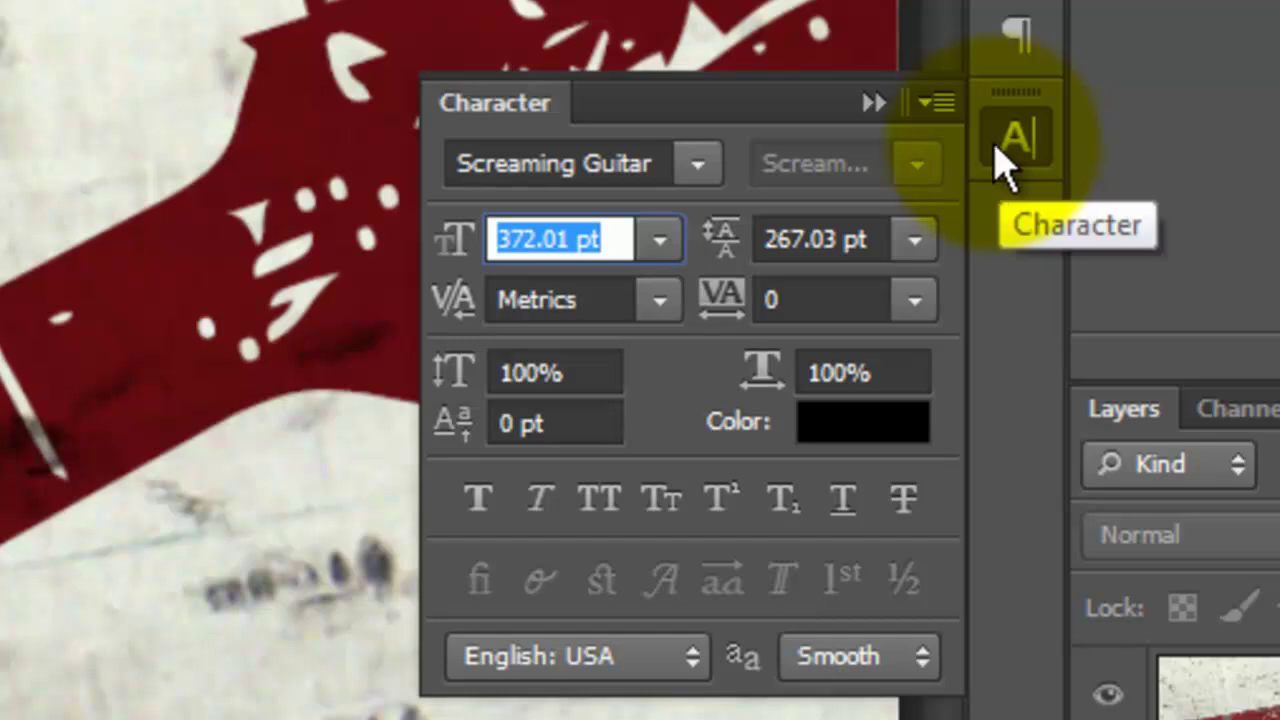
# Set the type to Retro Rock Poster at 141 pt
pyautogui.click(704, 165)
pyautogui.scroll(7, 1062, 572)
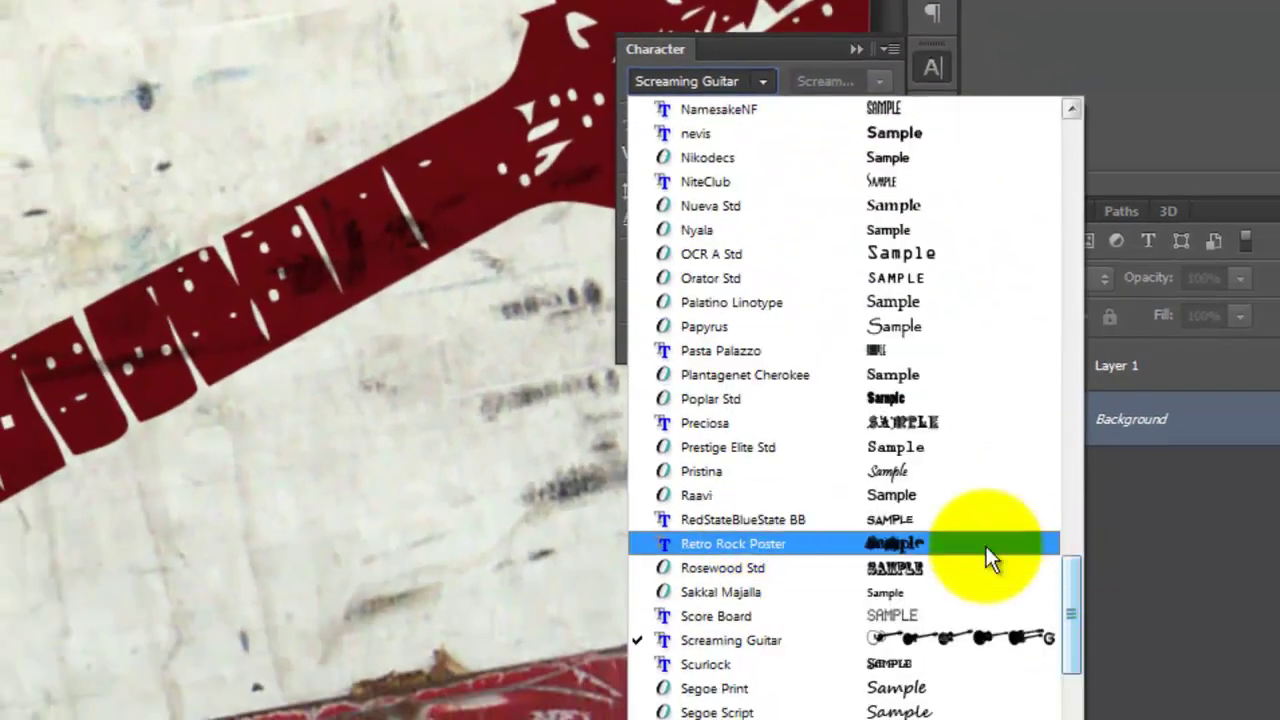
pyautogui.click(756, 543)
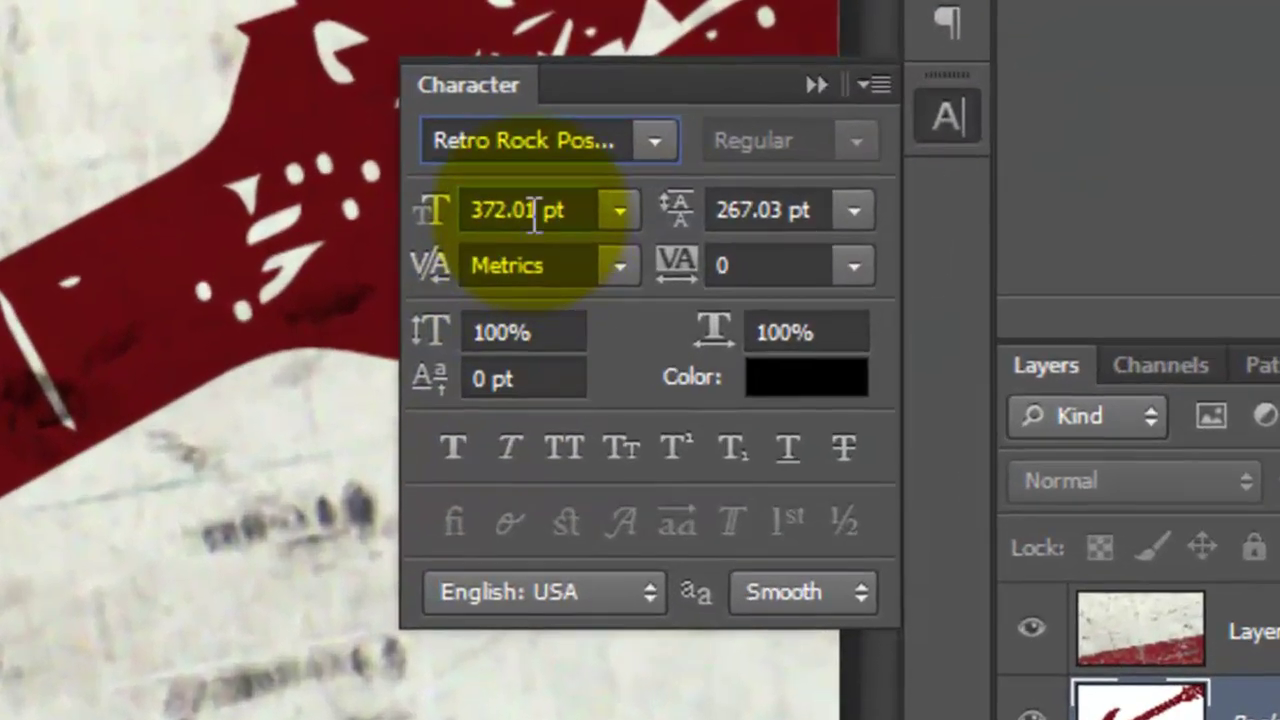
pyautogui.click(640, 122)
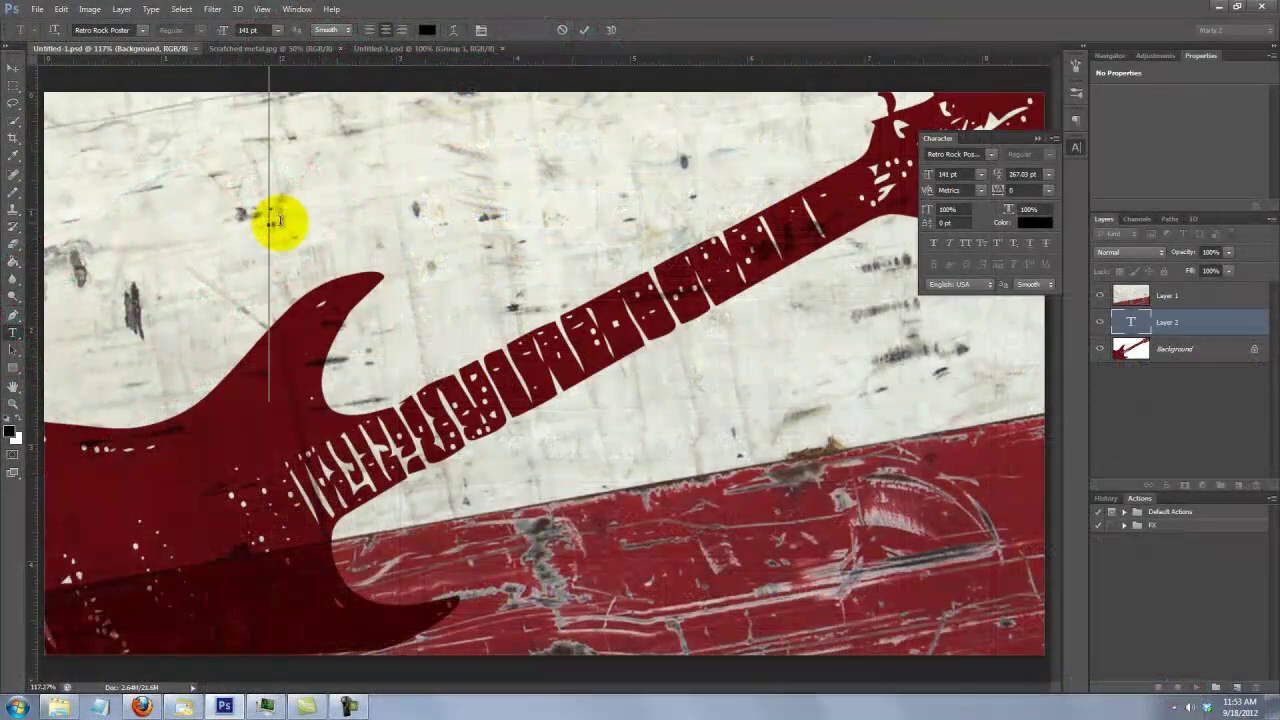
pyautogui.press('Return')
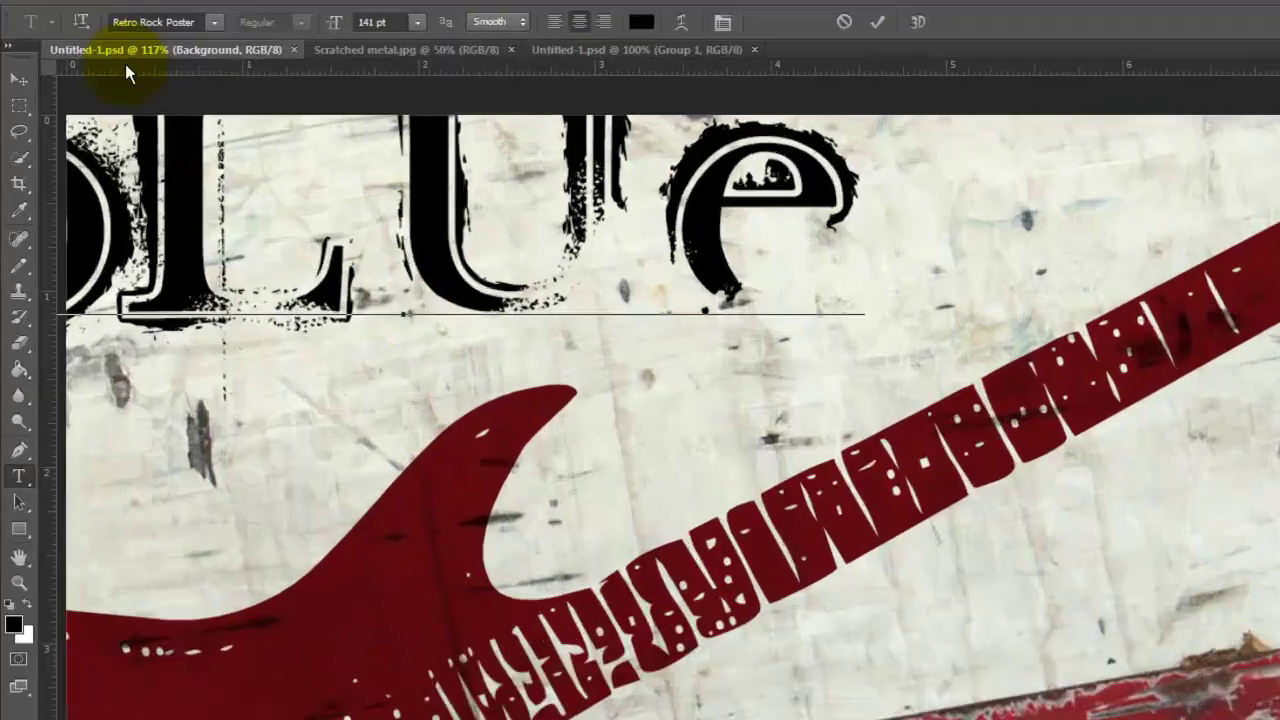
# Tilt bLUe about 7° toward the top left, then start new text on the red area
pyautogui.click(12, 67)
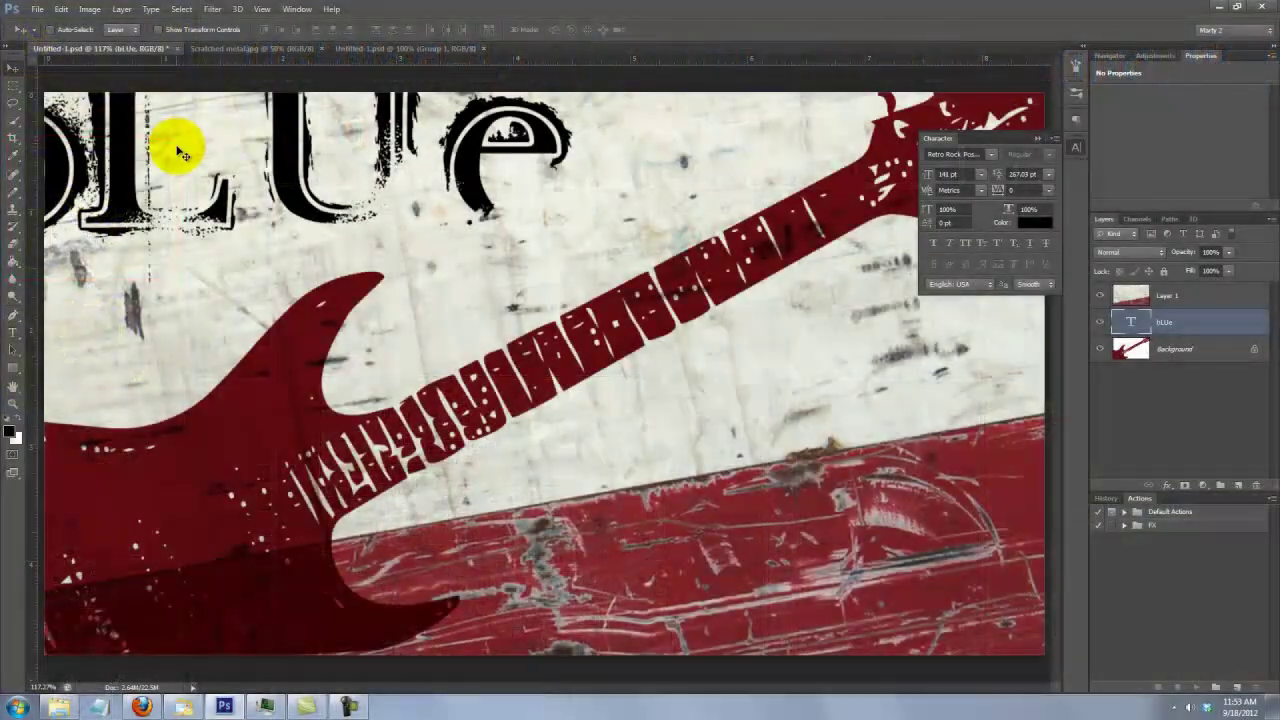
pyautogui.moveTo(171, 149); pyautogui.dragTo(257, 213)
pyautogui.hotkey('ctrl', 't')
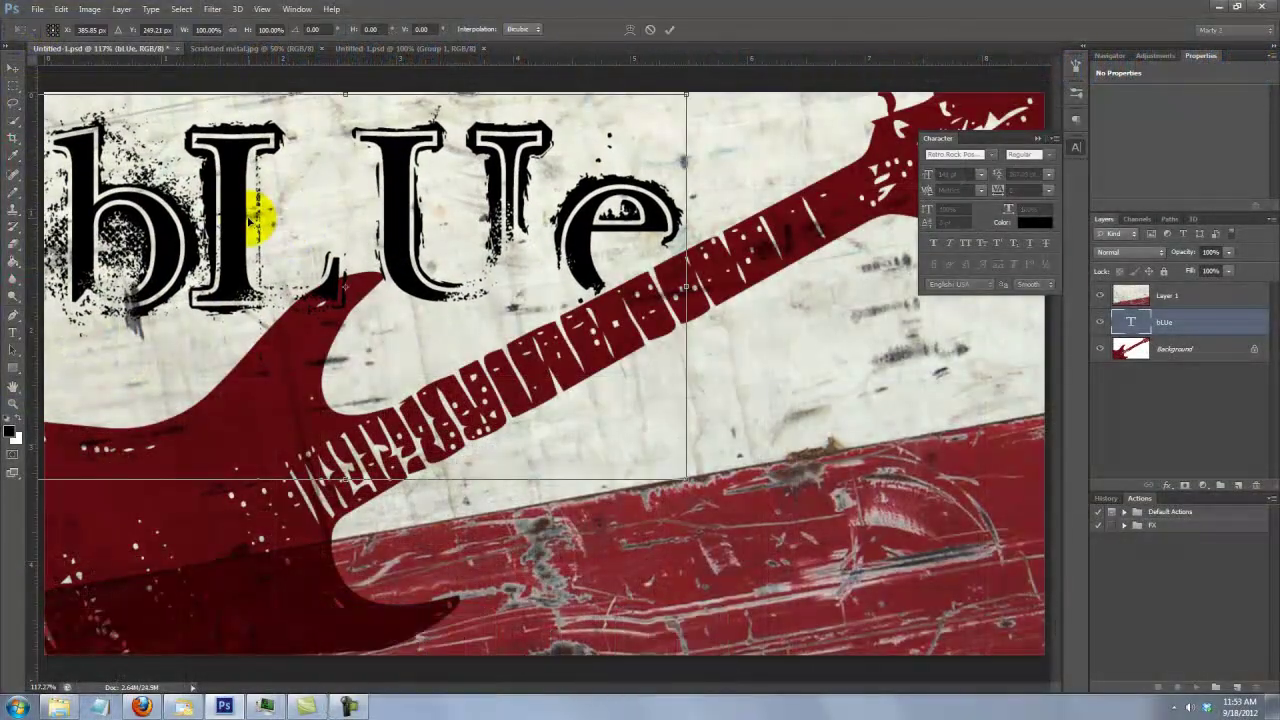
pyautogui.moveTo(700, 480); pyautogui.dragTo(655, 522)
pyautogui.moveTo(439, 342); pyautogui.dragTo(420, 323)
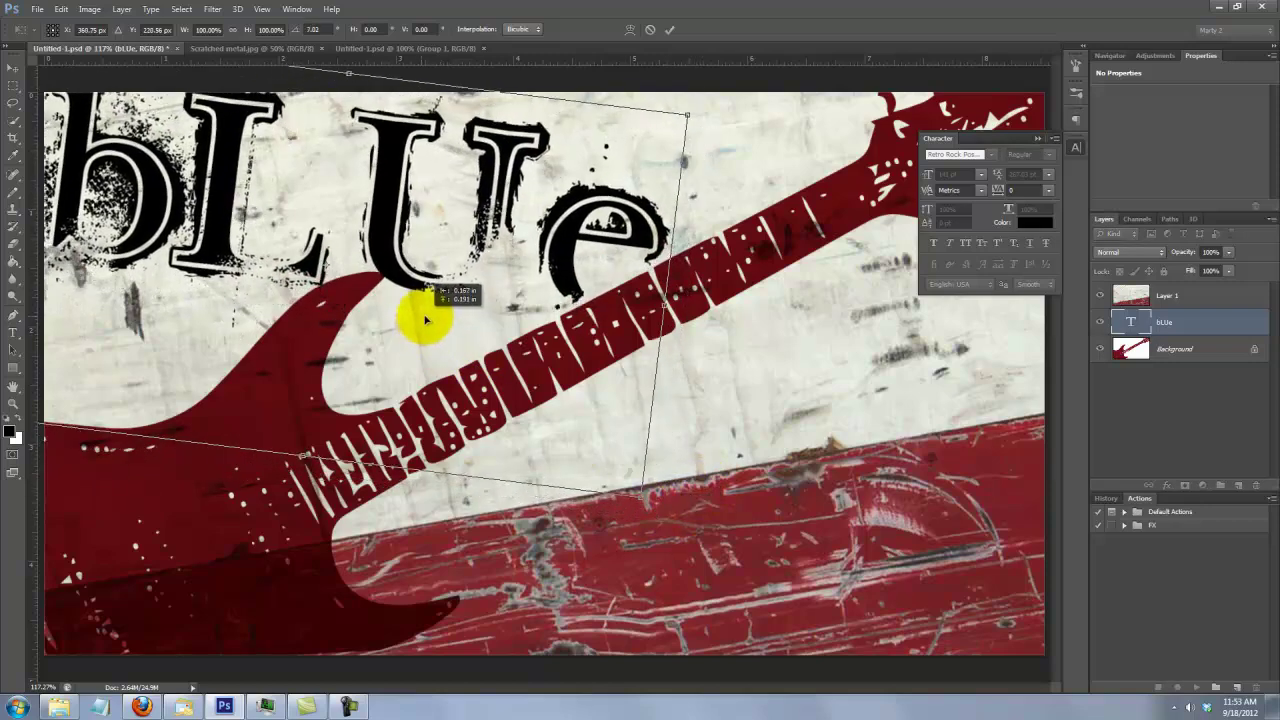
pyautogui.press('Return')
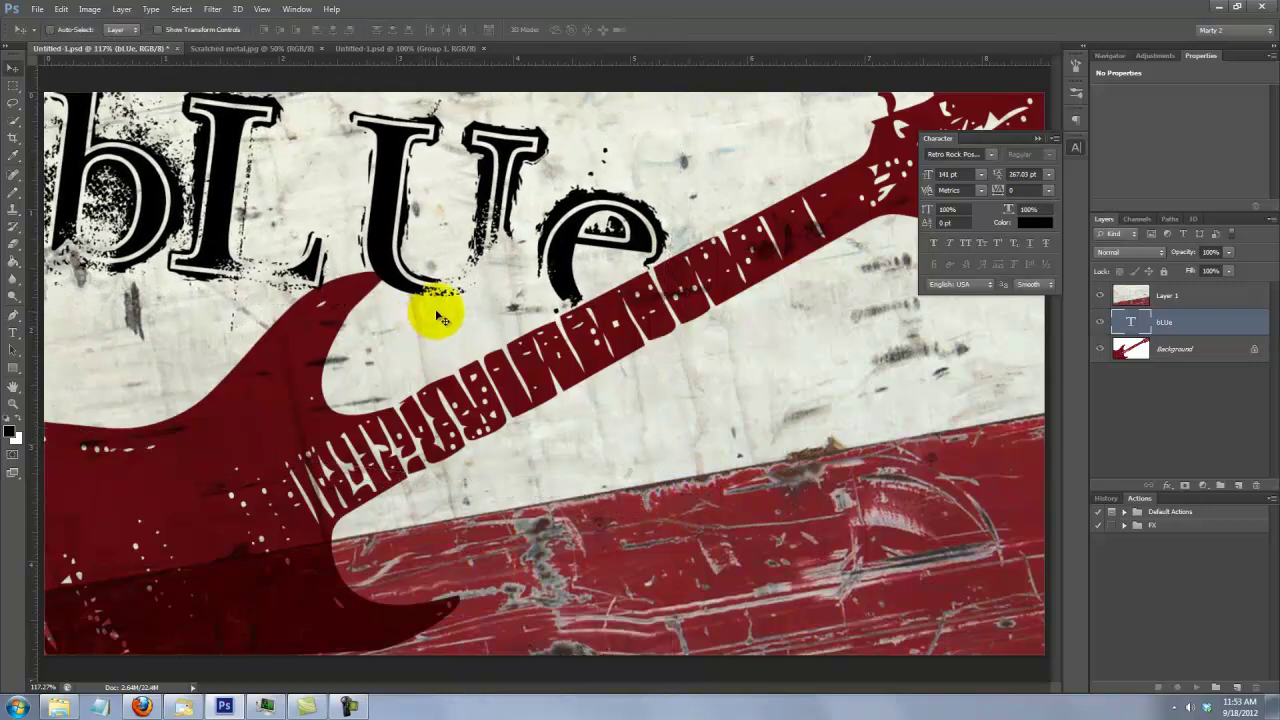
pyautogui.press('t')
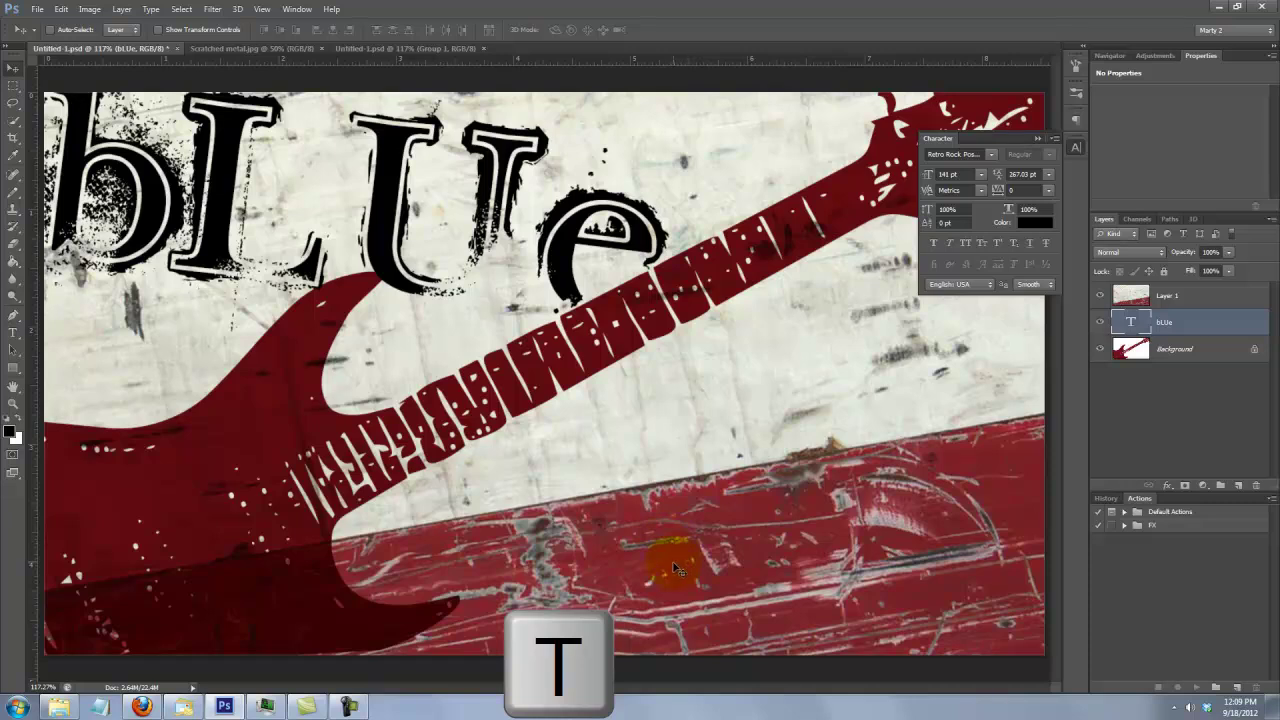
pyautogui.click(668, 567)
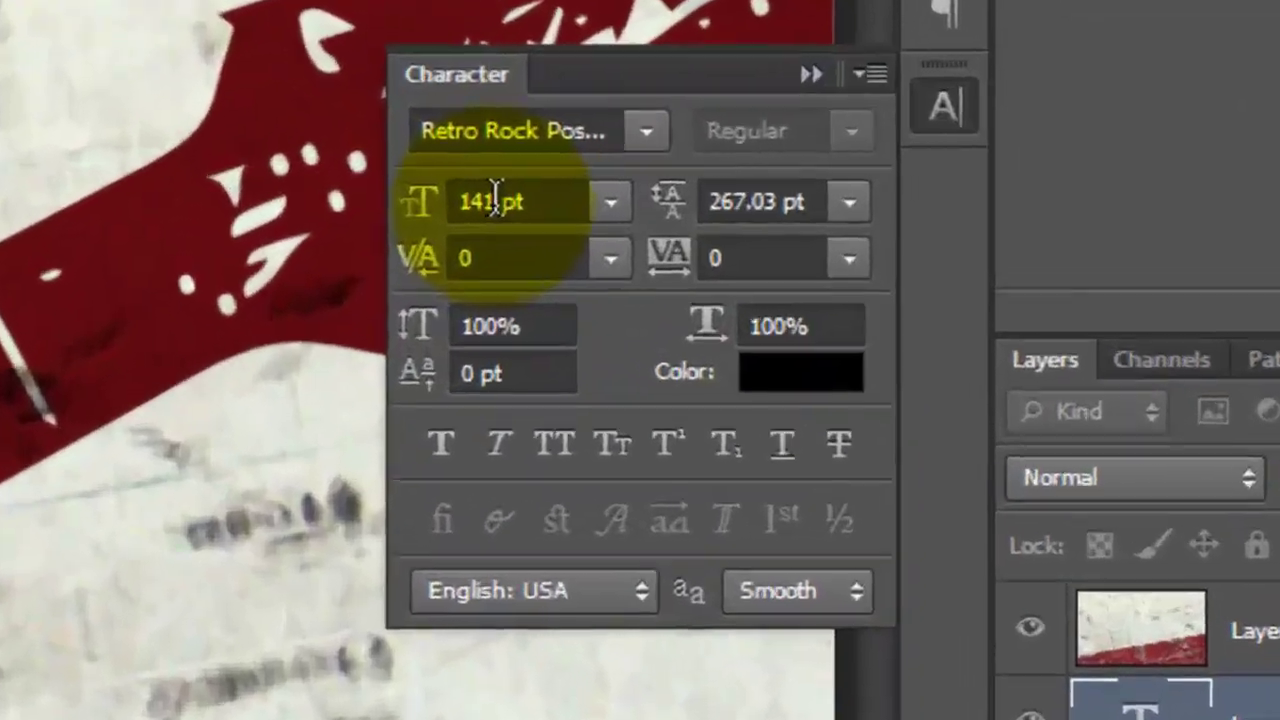
# Add LIgHtniNg at 74 pt, tilted upward along the guitar neck
pyautogui.moveTo(947, 173); pyautogui.dragTo(943, 173)
pyautogui.write('7')
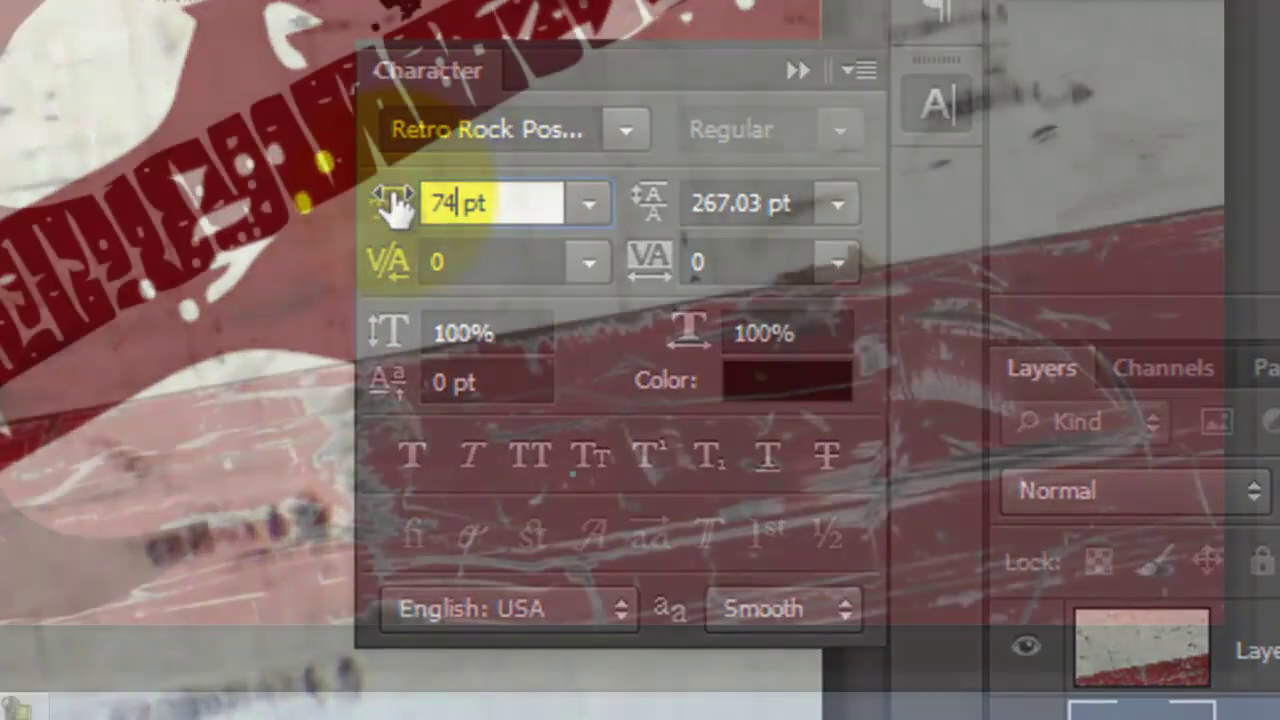
pyautogui.write('LIgHtniNg')
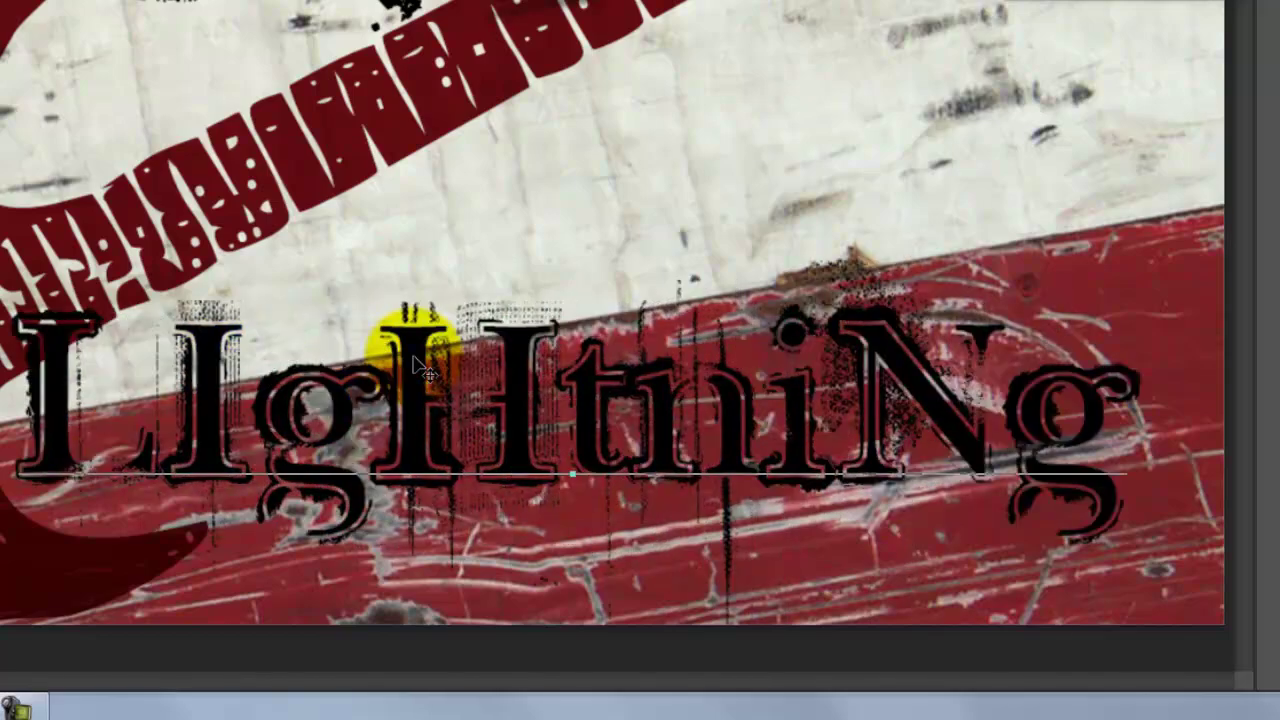
pyautogui.click(20, 100)
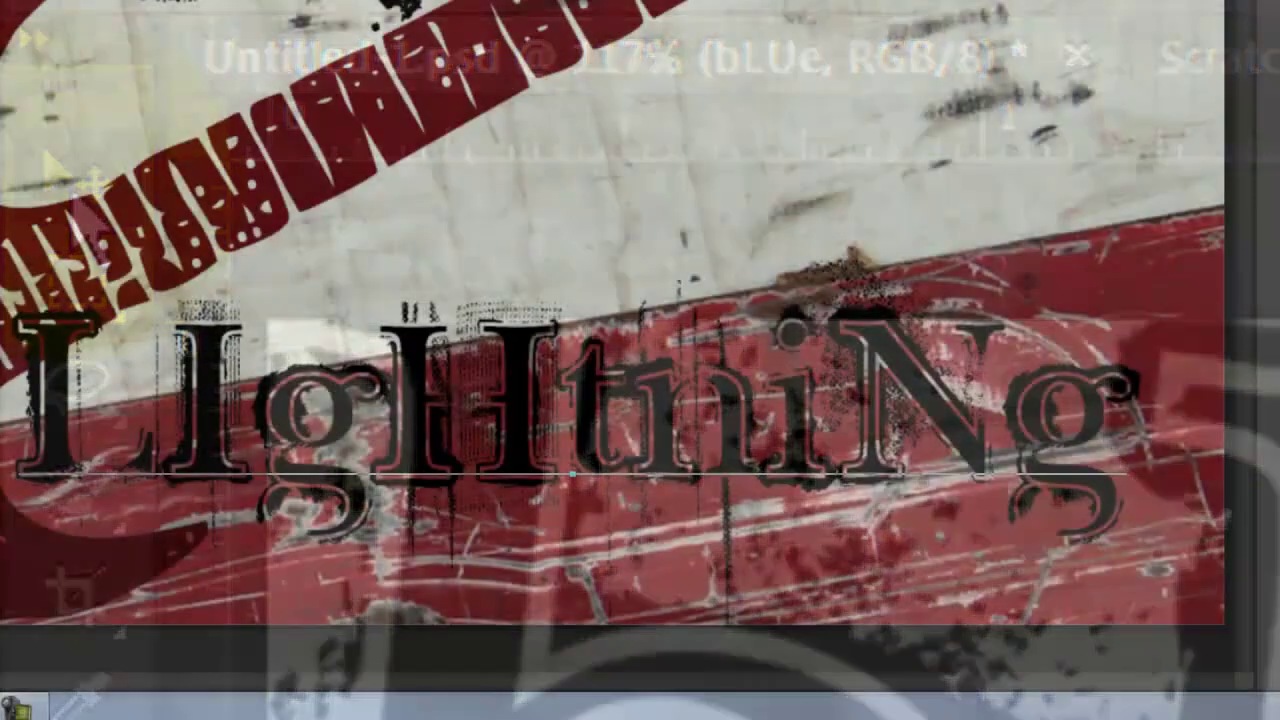
pyautogui.moveTo(432, 318); pyautogui.dragTo(512, 258)
pyautogui.hotkey('ctrl', 't')
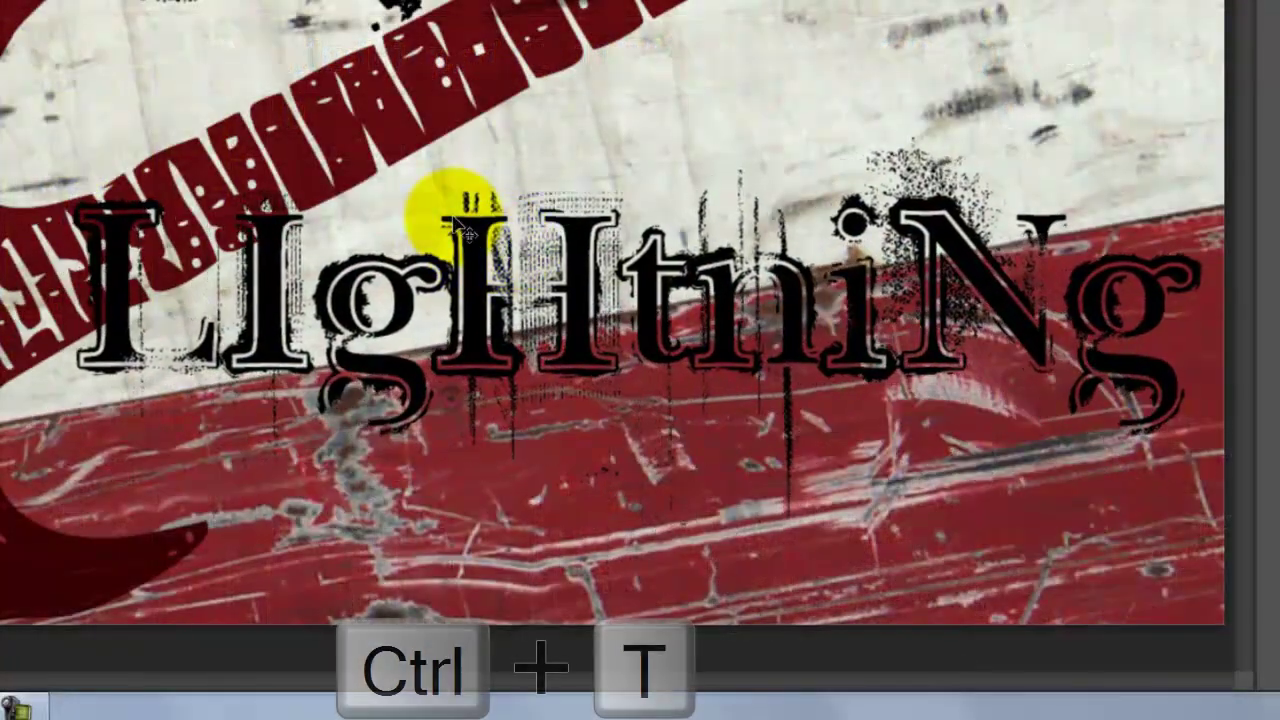
pyautogui.moveTo(12, 100); pyautogui.dragTo(29, 257)
pyautogui.moveTo(600, 362); pyautogui.dragTo(632, 345)
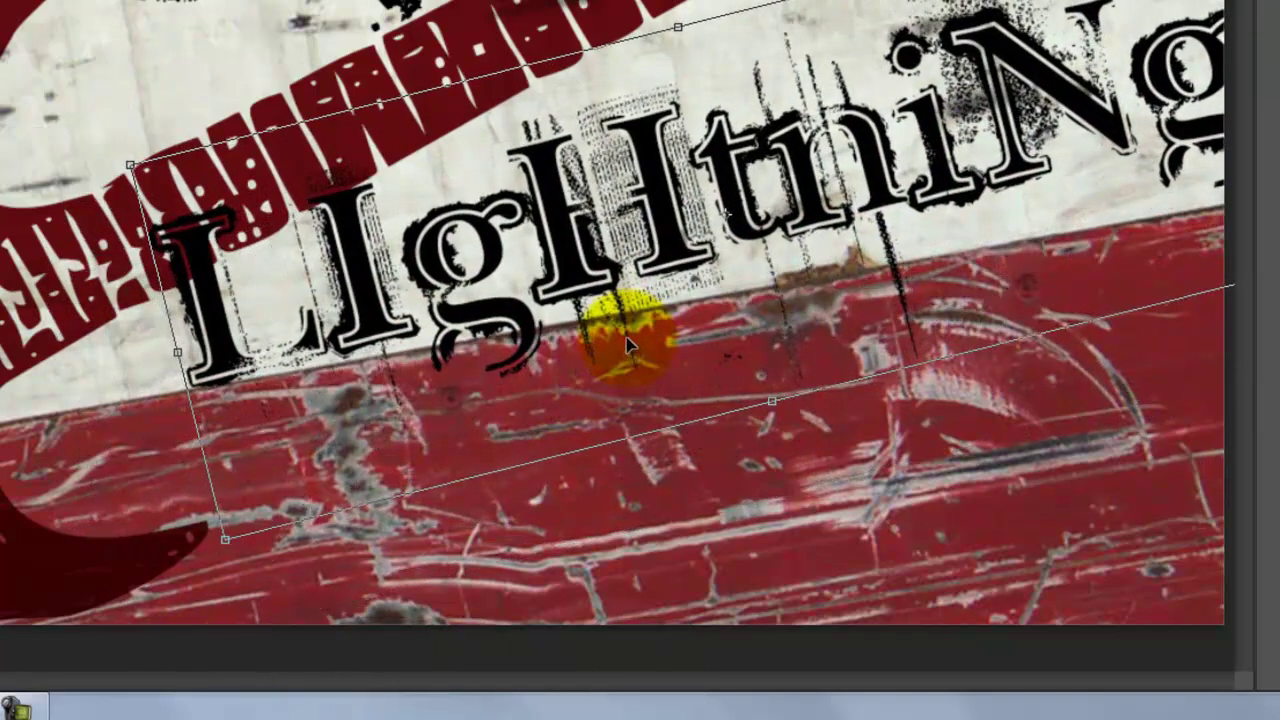
pyautogui.doubleClick(628, 345)
# Add tV at 177 pt, moved right and rotated about 5 degrees
pyautogui.press('t')
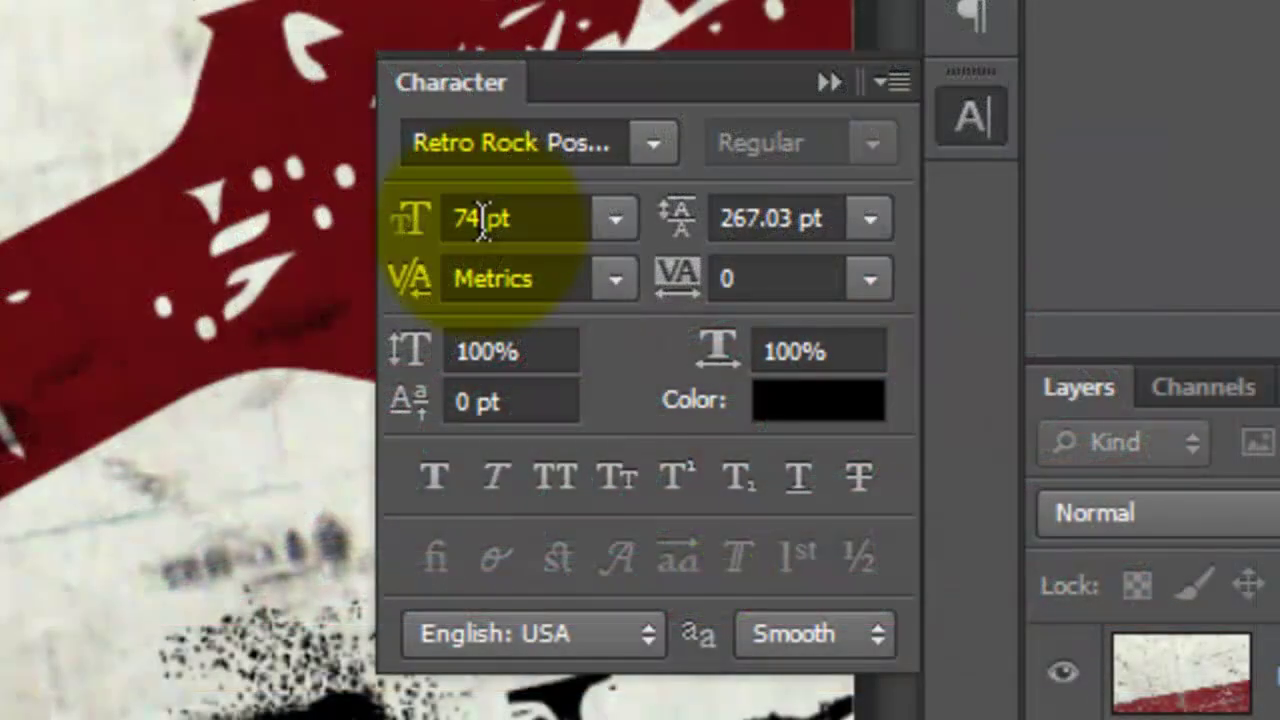
pyautogui.click(402, 214)
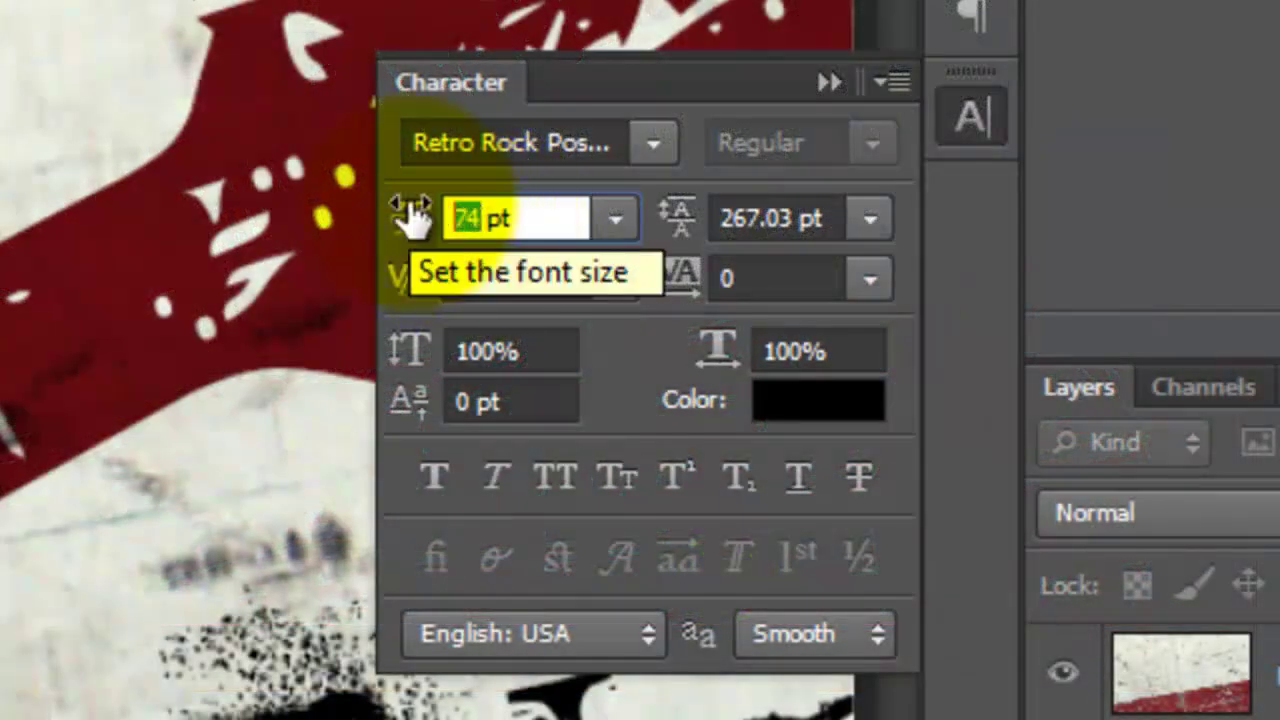
pyautogui.write('177')
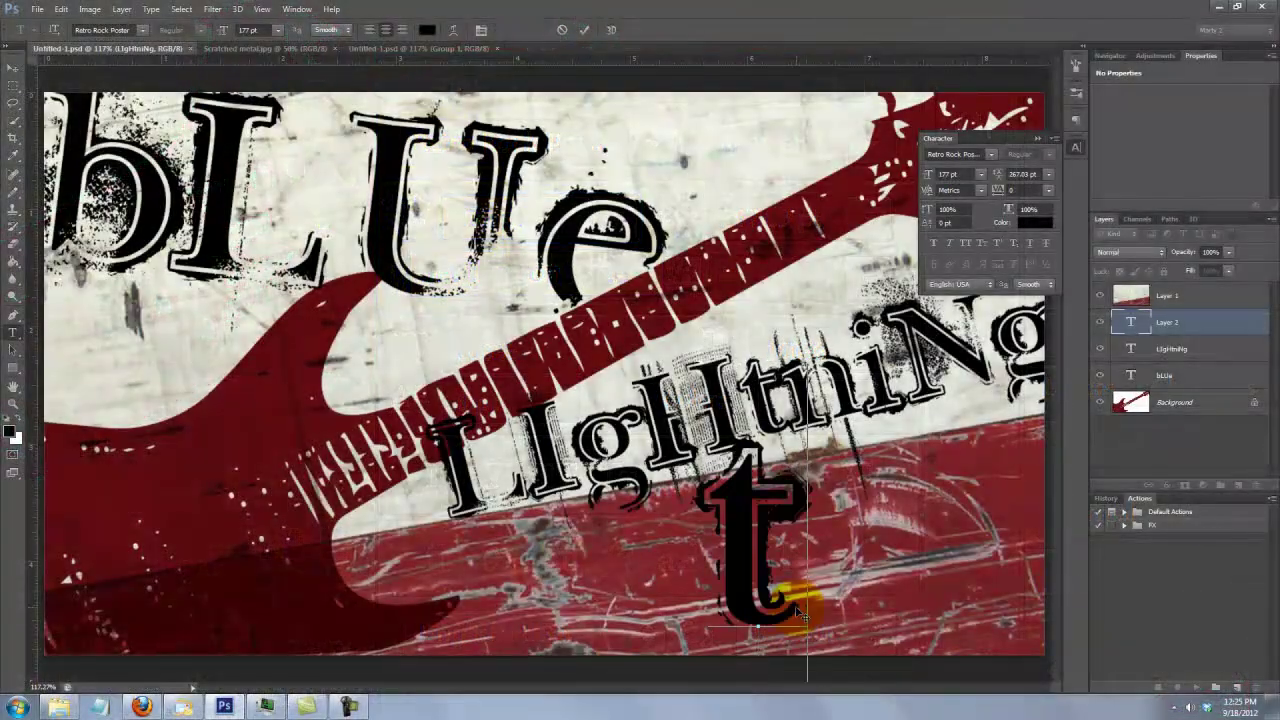
pyautogui.write('V')
pyautogui.click(15, 70)
pyautogui.moveTo(194, 190); pyautogui.dragTo(344, 190)
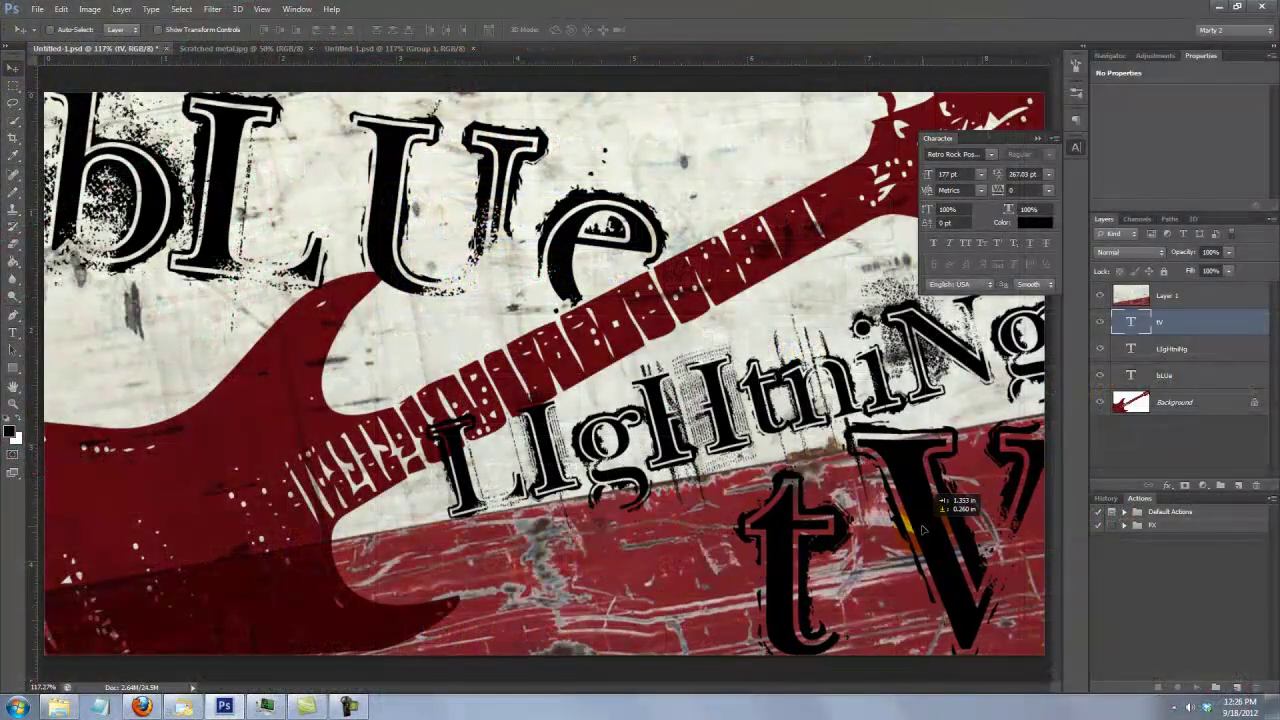
pyautogui.hotkey('ctrl', 't')
pyautogui.moveTo(777, 457); pyautogui.dragTo(749, 391)
# Apply the tV rotation and group the bLUe, LIgHtniNg and tV layers as 'BAND NAME'
pyautogui.press('Return')
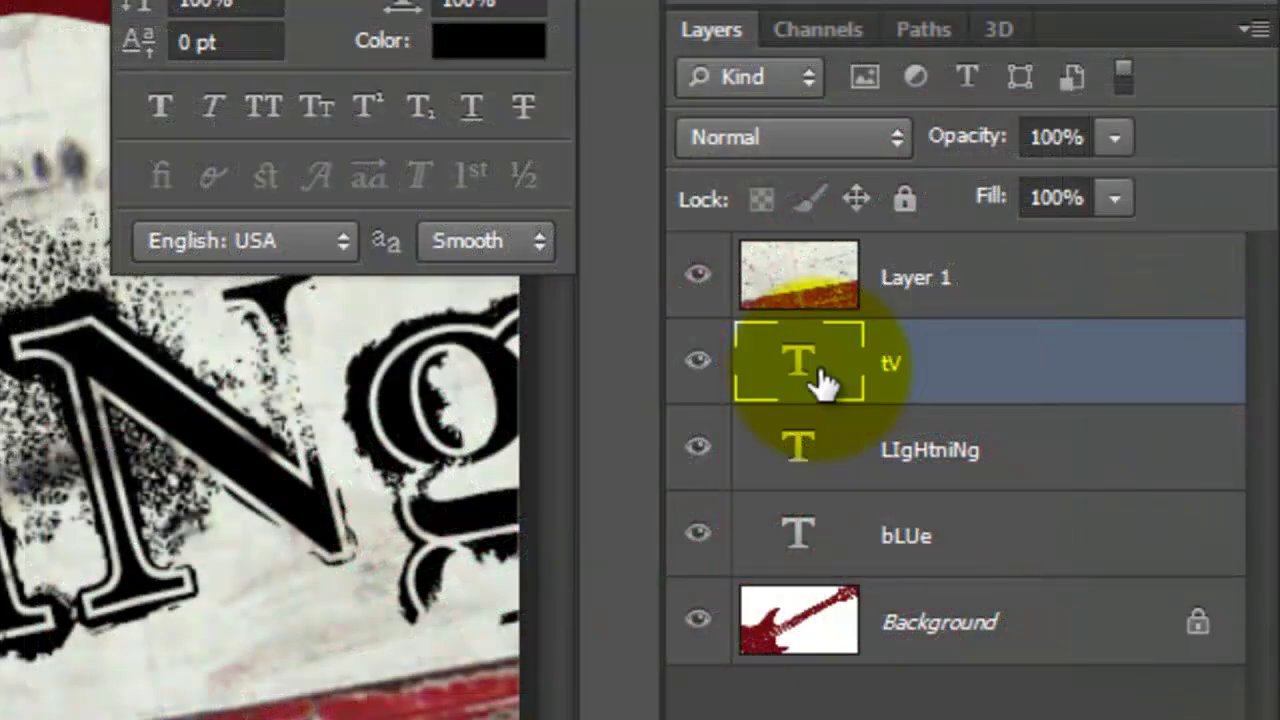
pyautogui.keyDown('shift'); pyautogui.click(828, 548); pyautogui.keyUp('shift')
pyautogui.hotkey('ctrl', 'g')
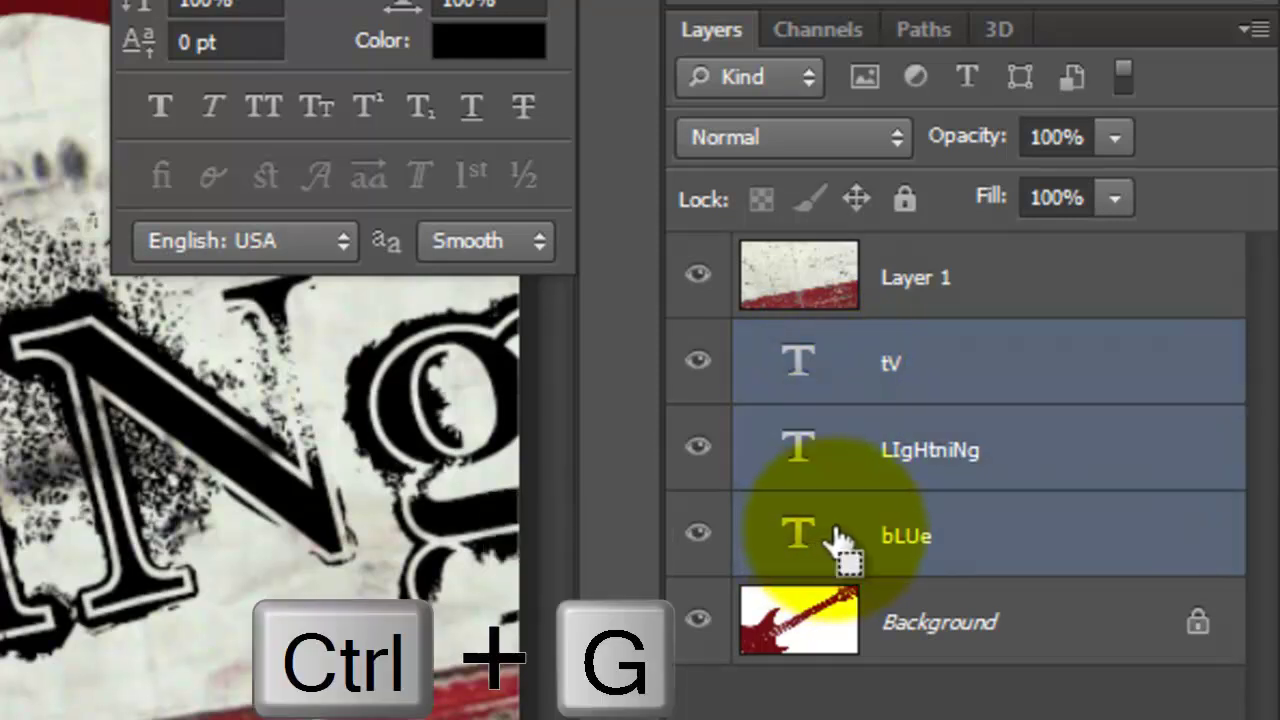
pyautogui.doubleClick(845, 345)
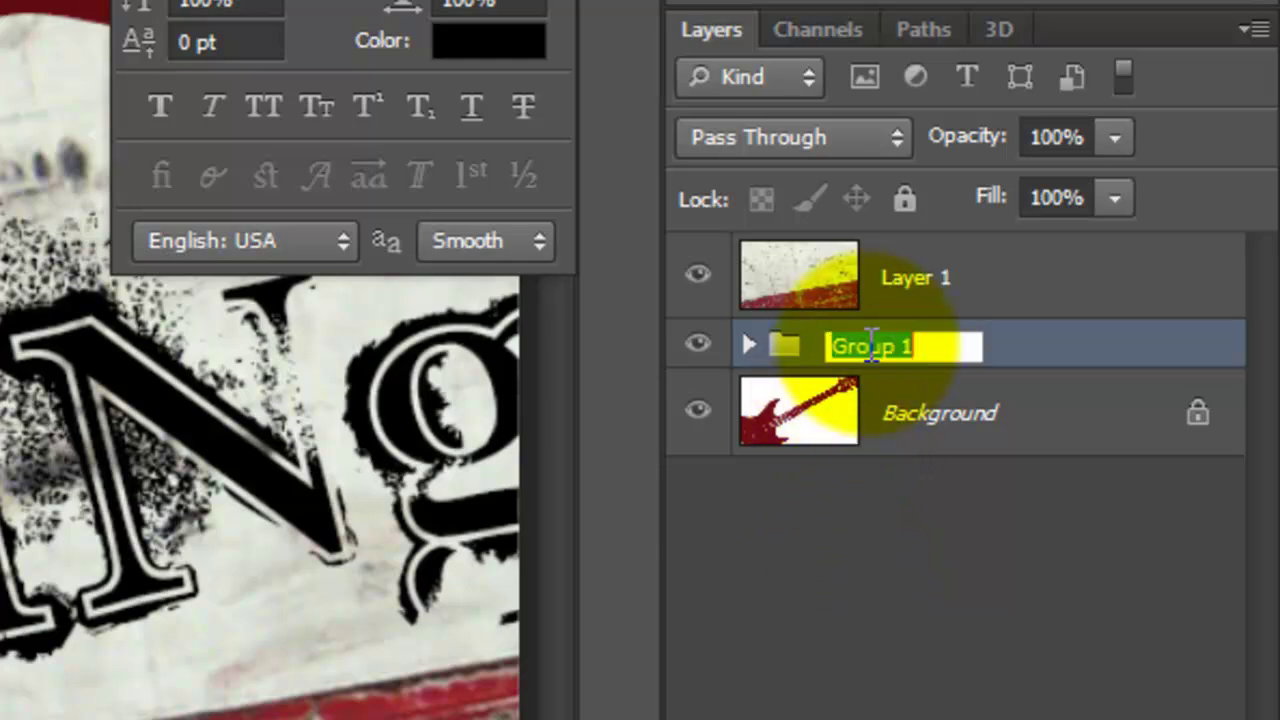
pyautogui.write('BAND NAME')
pyautogui.press('Return')
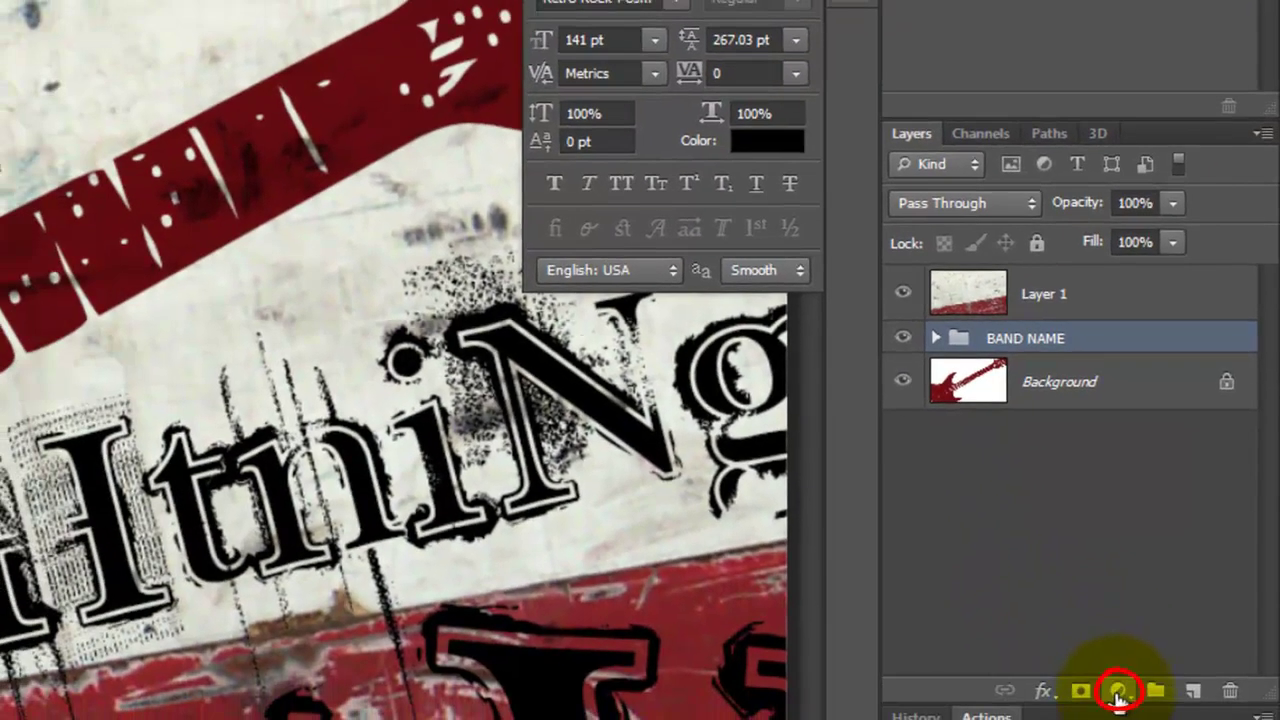
# Add a 0B1496 Solid Color fill and clip it to the BAND NAME group
pyautogui.click(1118, 691)
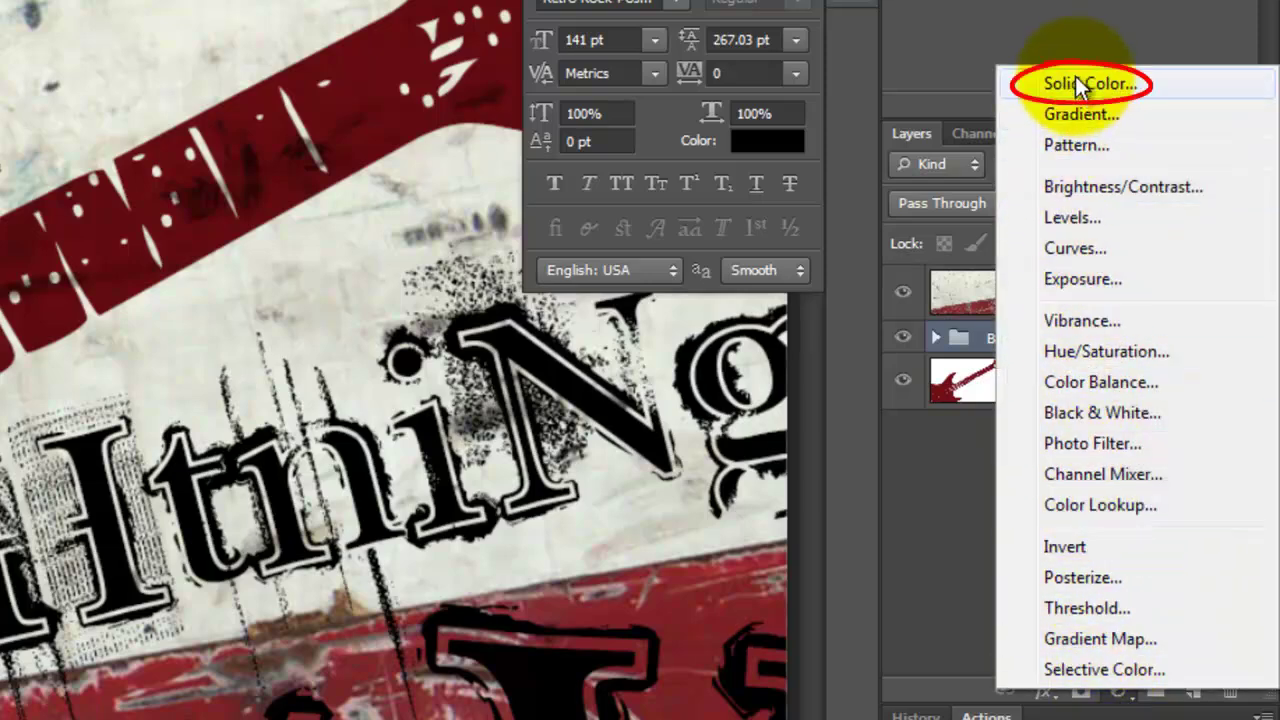
pyautogui.click(1076, 82)
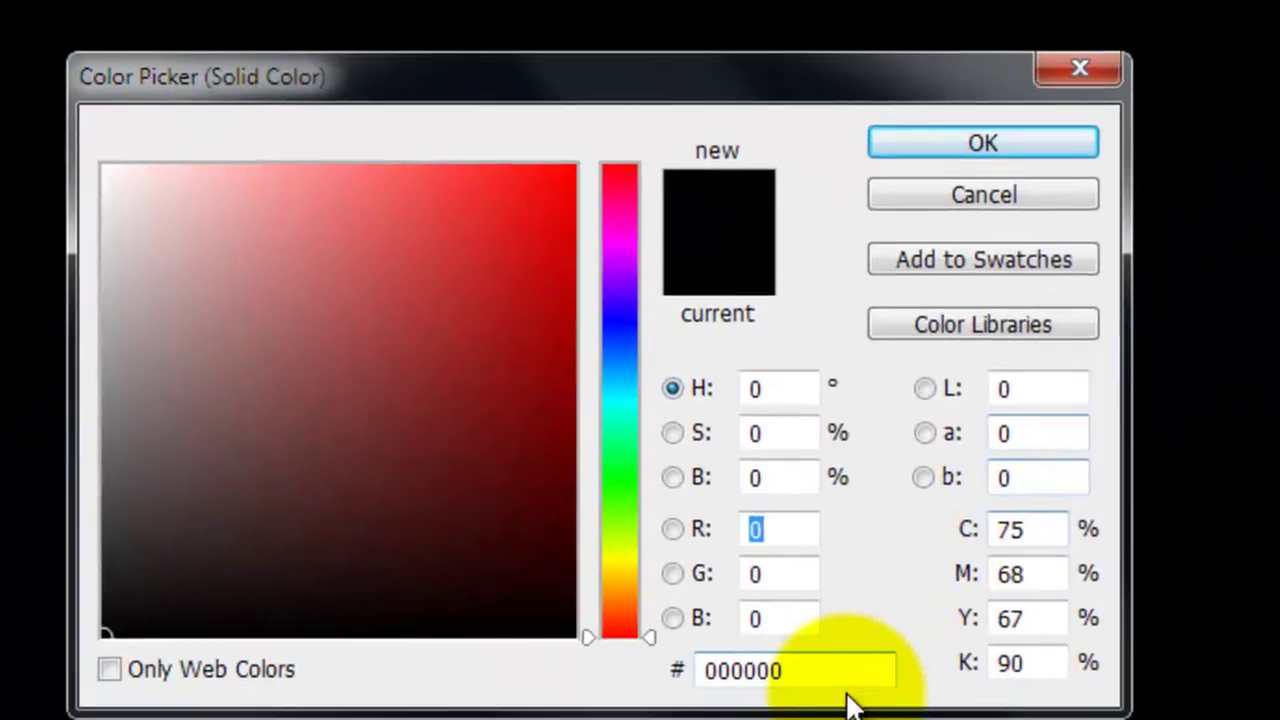
pyautogui.doubleClick(770, 674)
pyautogui.write('0B1')
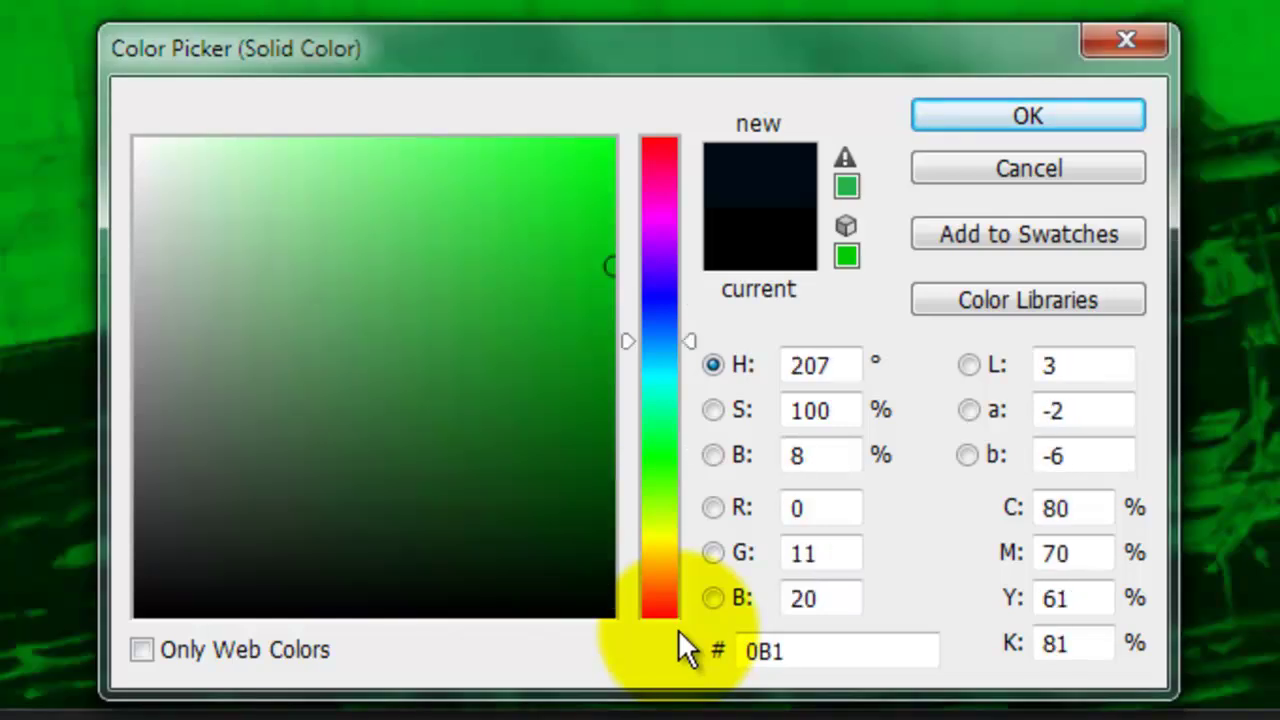
pyautogui.write('496')
pyautogui.click(1064, 119)
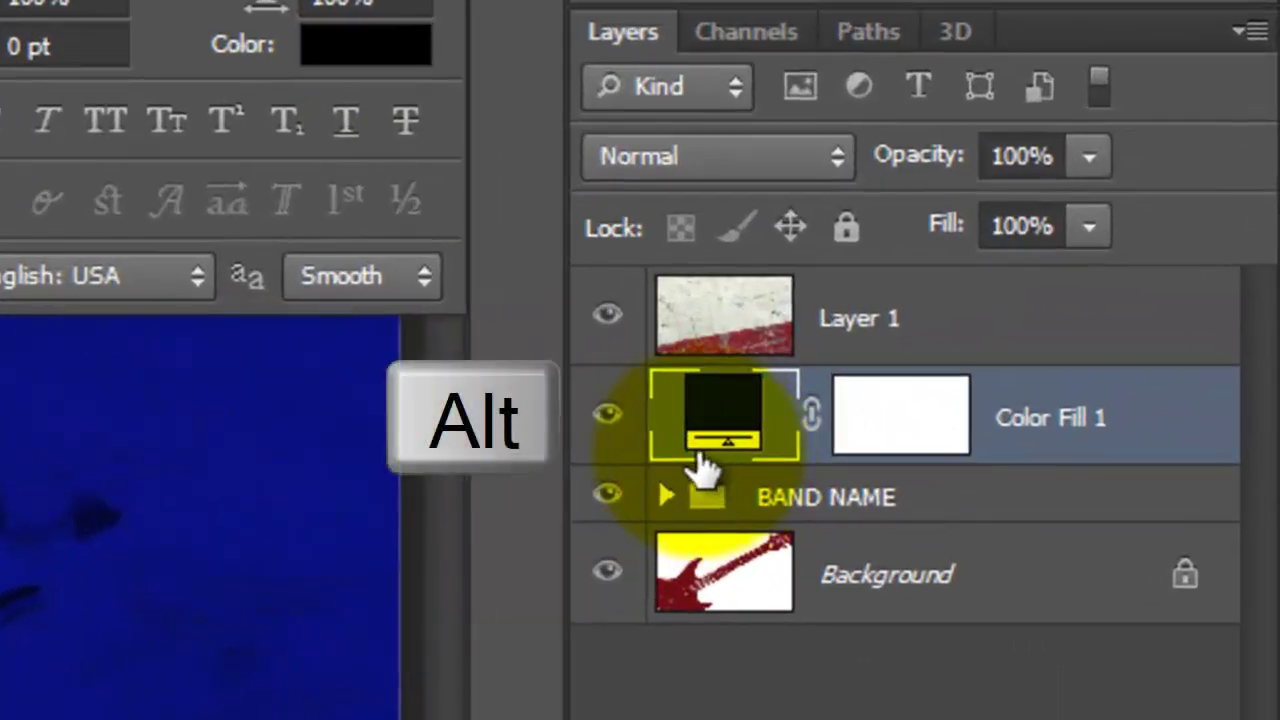
pyautogui.keyDown('alt'); pyautogui.click(705, 464); pyautogui.keyUp('alt')
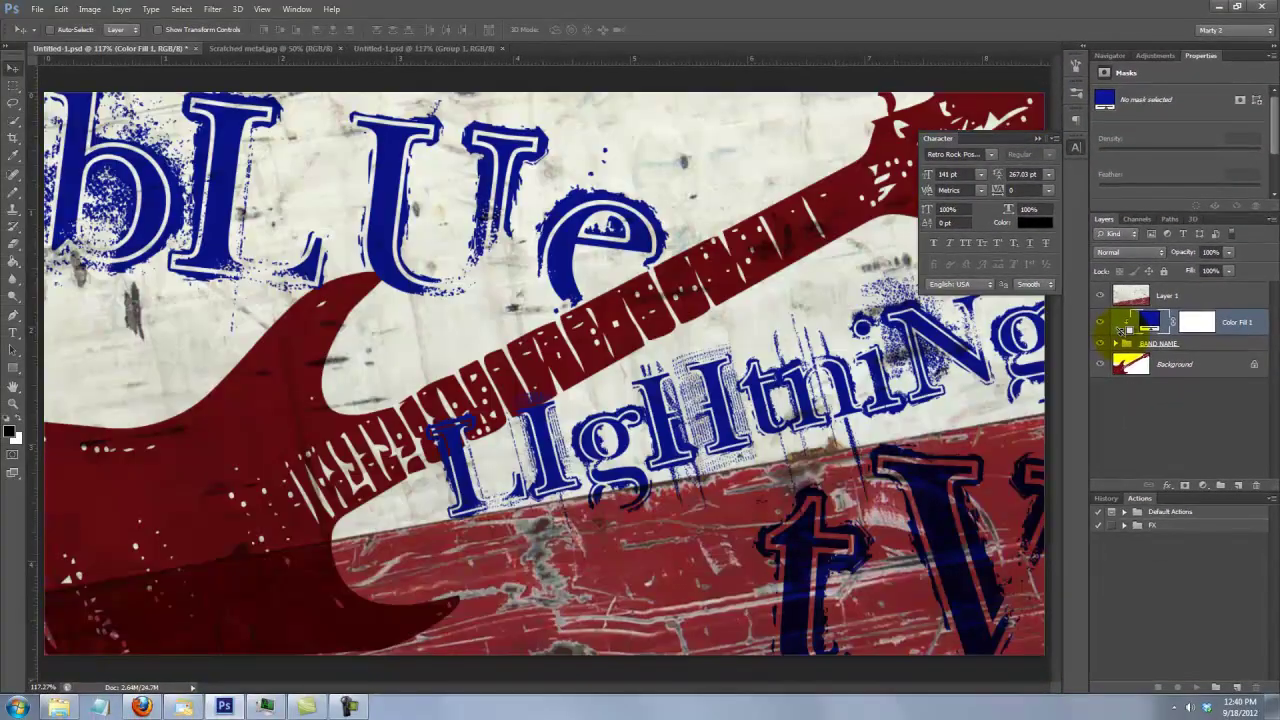
# Above the metal texture layer, set the type to ChopinScript at 21 pt
pyautogui.click(1116, 343)
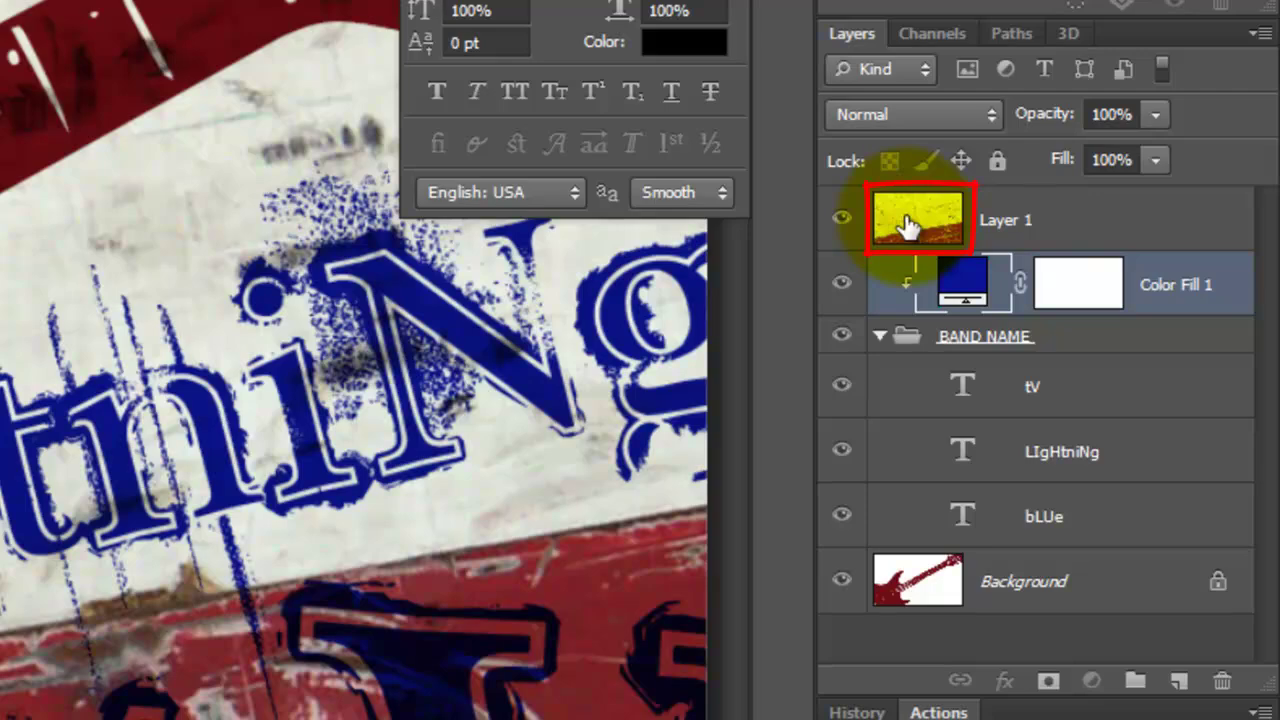
pyautogui.click(905, 225)
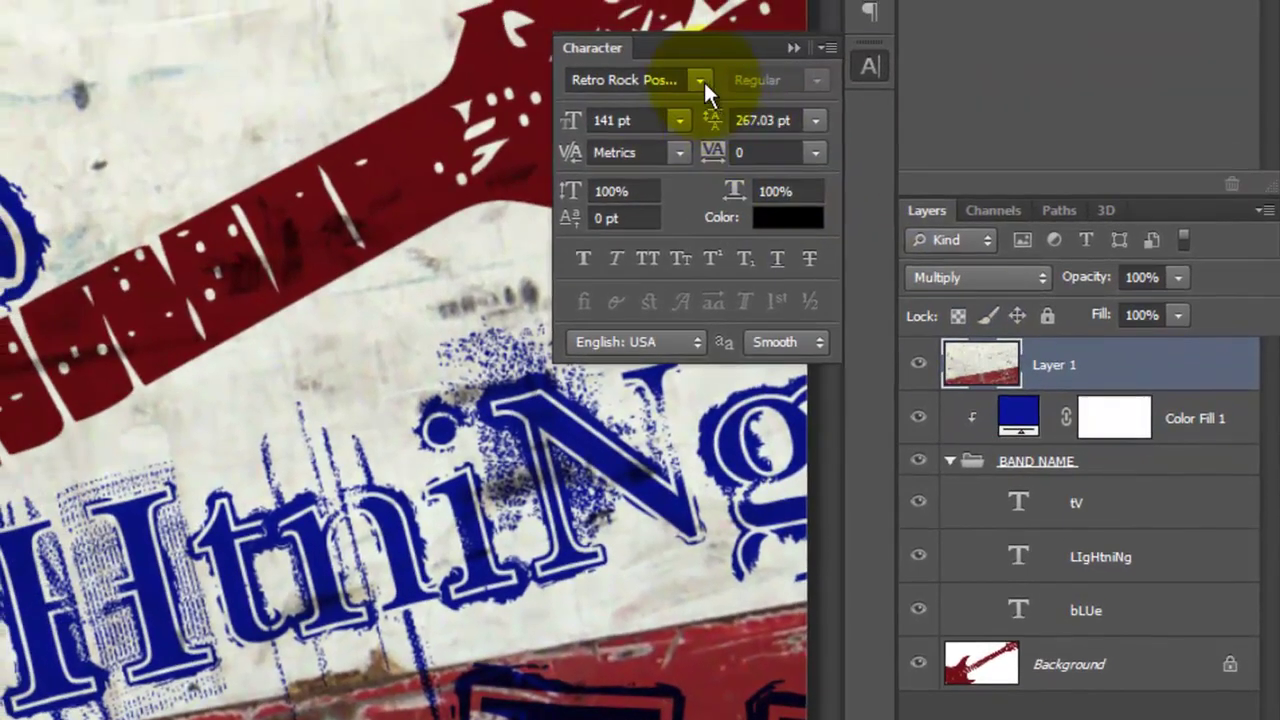
pyautogui.click(701, 79)
pyautogui.moveTo(1008, 666); pyautogui.dragTo(997, 306)
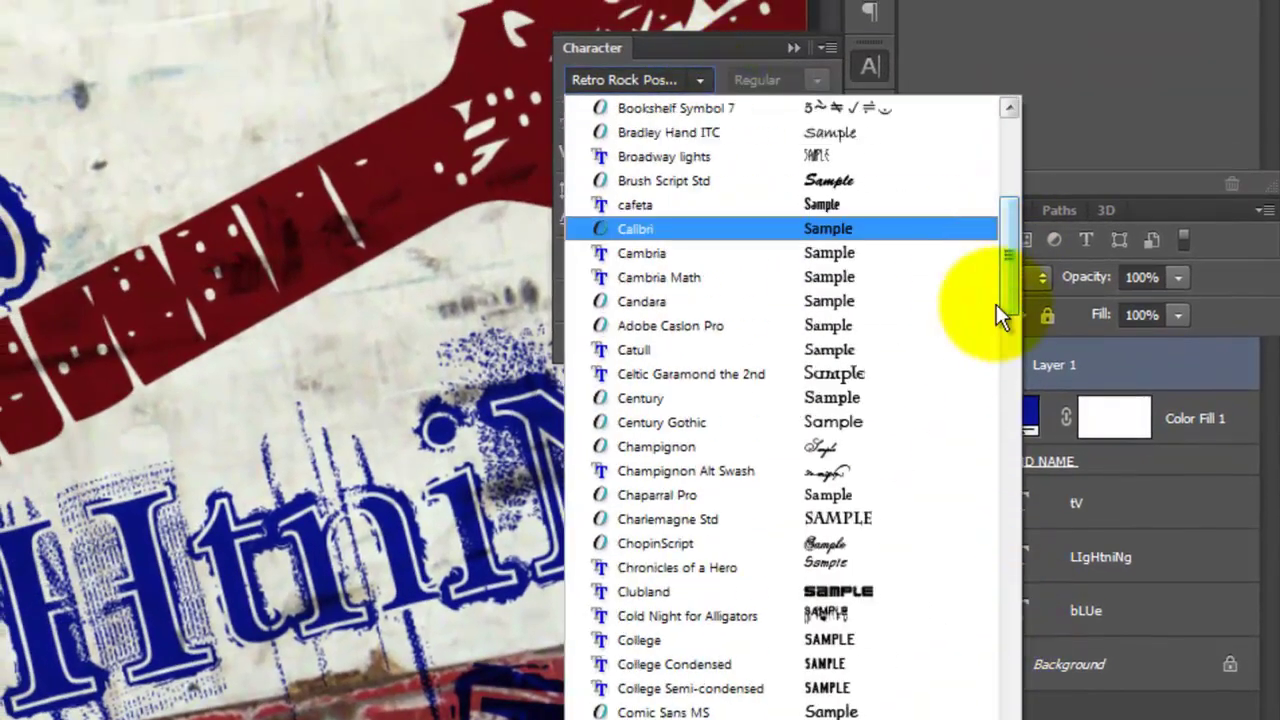
pyautogui.click(649, 540)
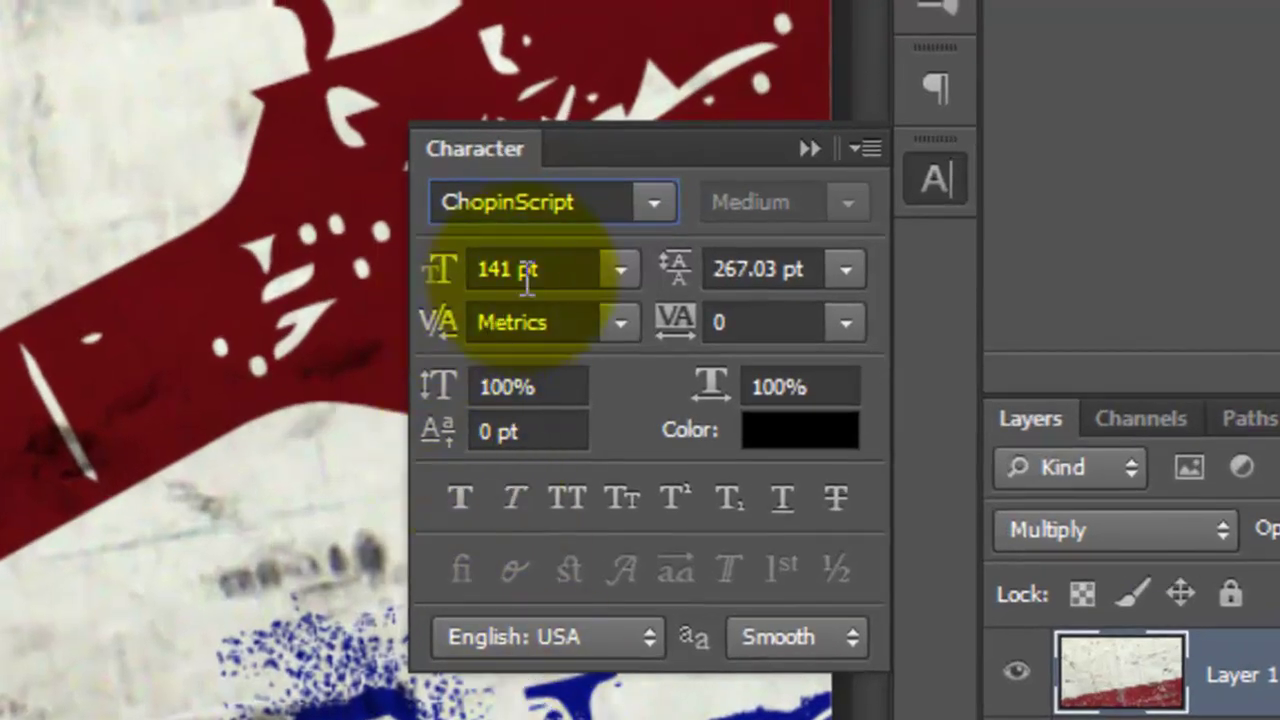
pyautogui.doubleClick(484, 266)
pyautogui.write('21')
pyautogui.press('Return')
# Give the venue text 20 pt leading, Faux Bold and right alignment
pyautogui.click(780, 268)
pyautogui.moveTo(790, 268); pyautogui.dragTo(663, 268)
pyautogui.write('20')
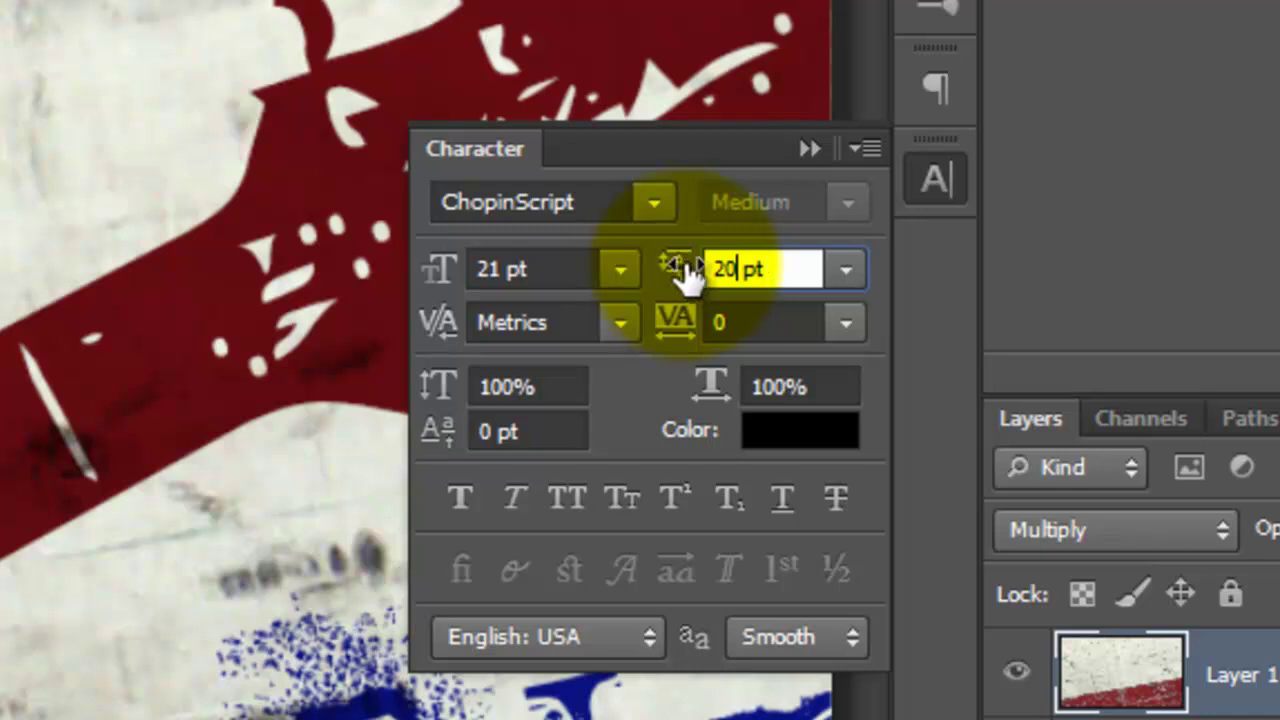
pyautogui.click(459, 497)
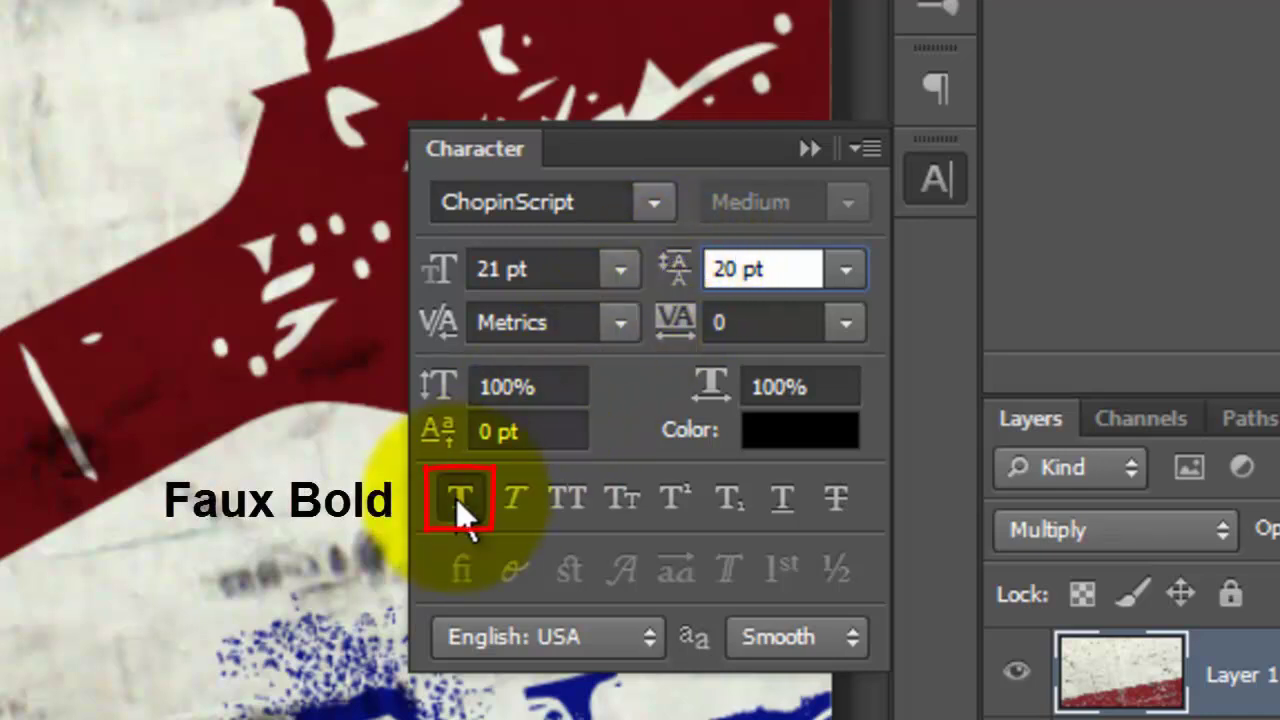
pyautogui.click(929, 92)
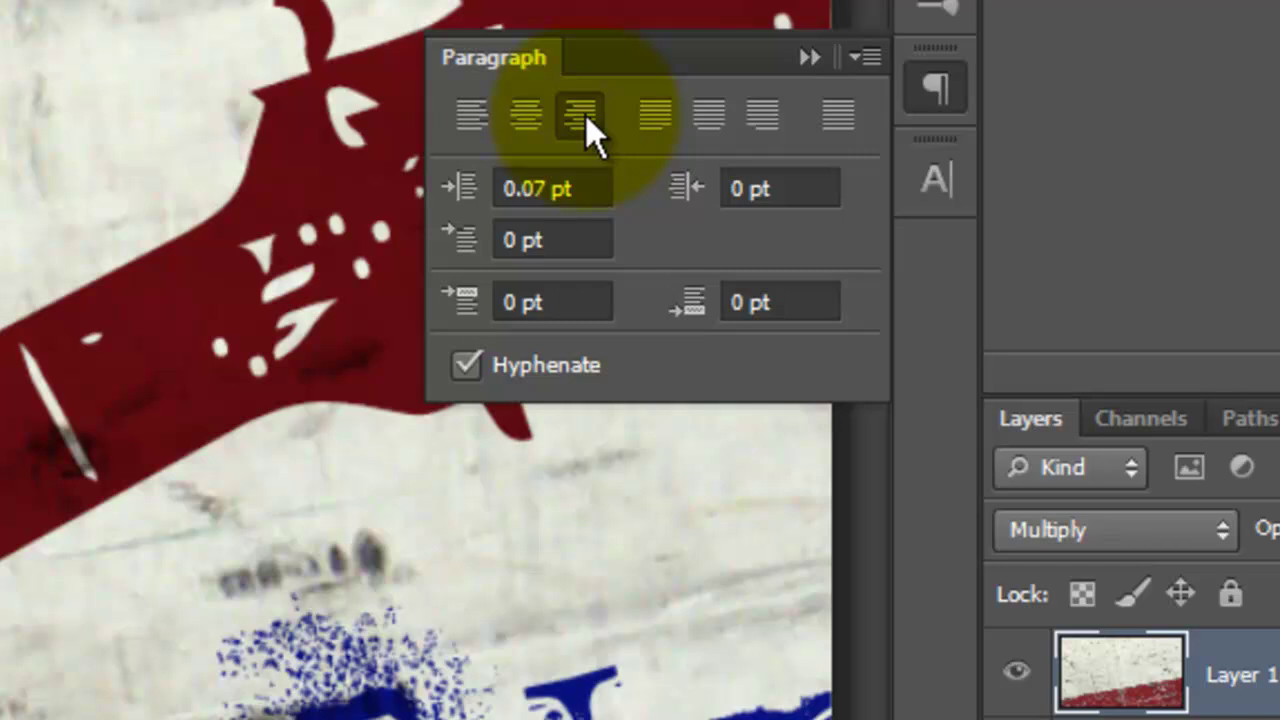
pyautogui.click(934, 180)
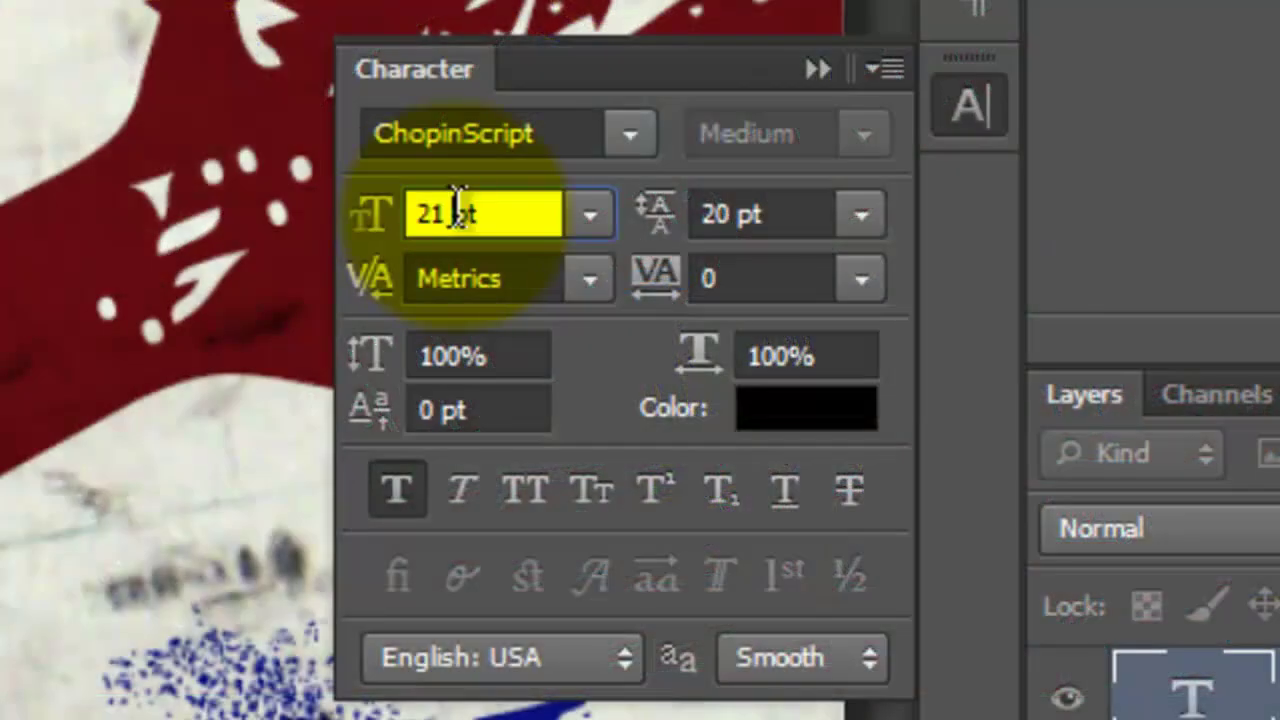
# Enlarge the 'Mercury Lounge' line to 34 pt and commit the venue text
pyautogui.moveTo(449, 210); pyautogui.dragTo(400, 205)
pyautogui.write('34')
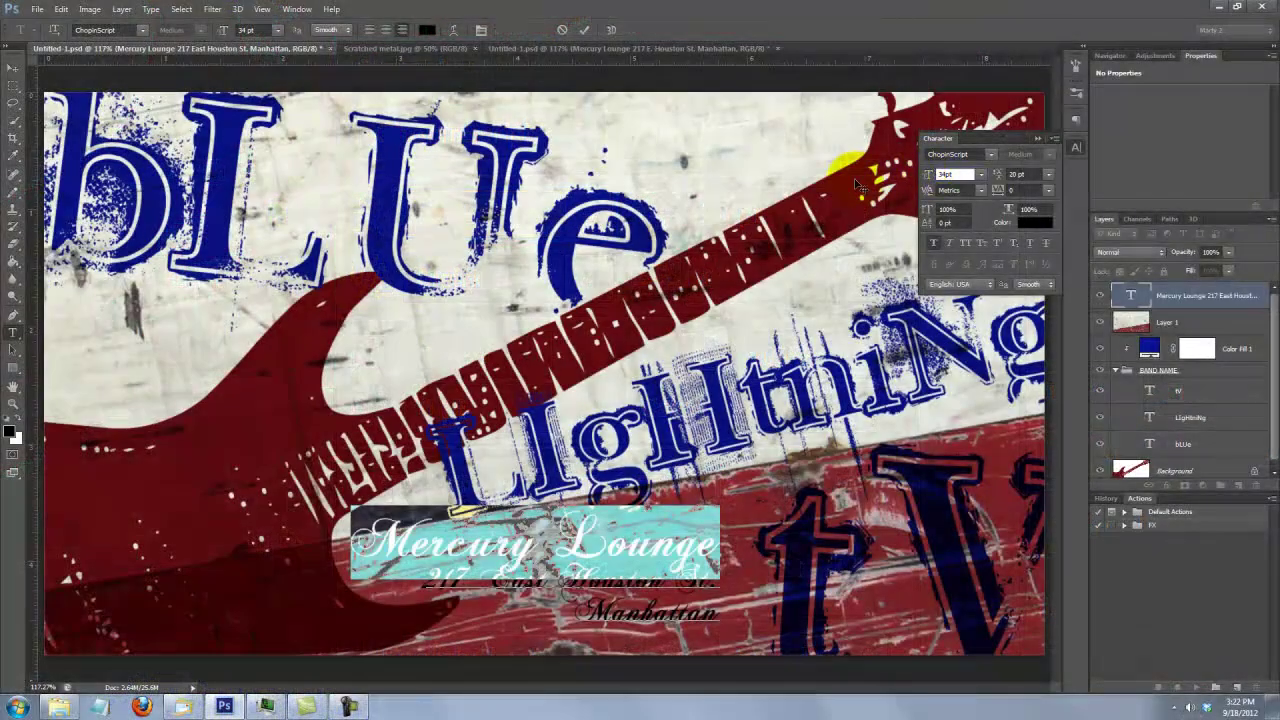
pyautogui.click(13, 67)
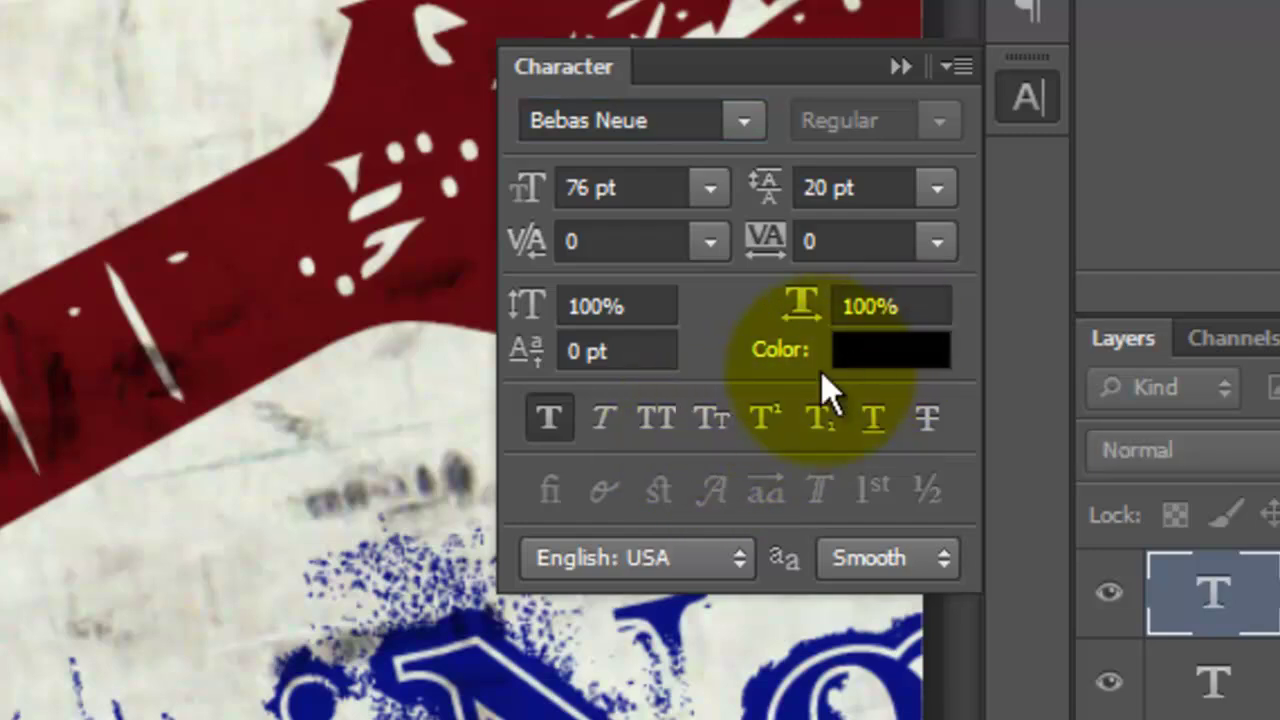
# Sample a light grey from the poster background as the Bebas Neue text colour
pyautogui.click(214, 517)
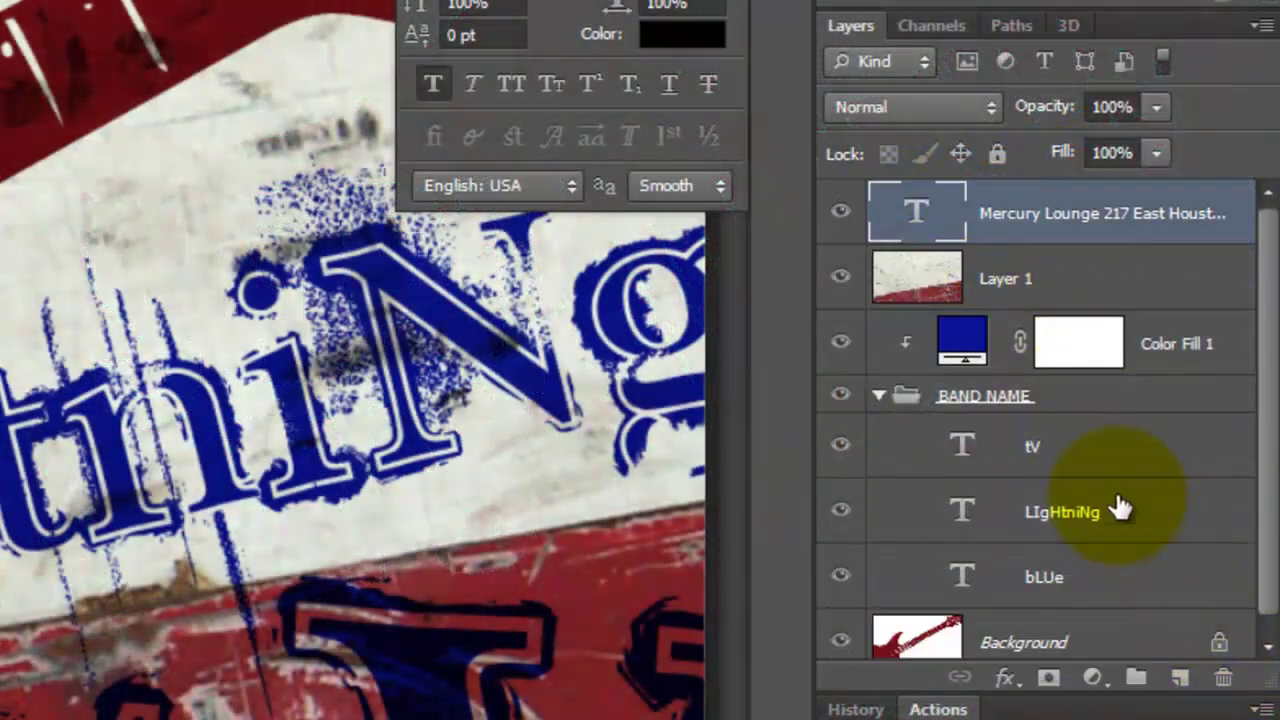
# Duplicate the metal texture Layer 1 with Ctrl+J and set the copy's blending to Normal
pyautogui.click(930, 285)
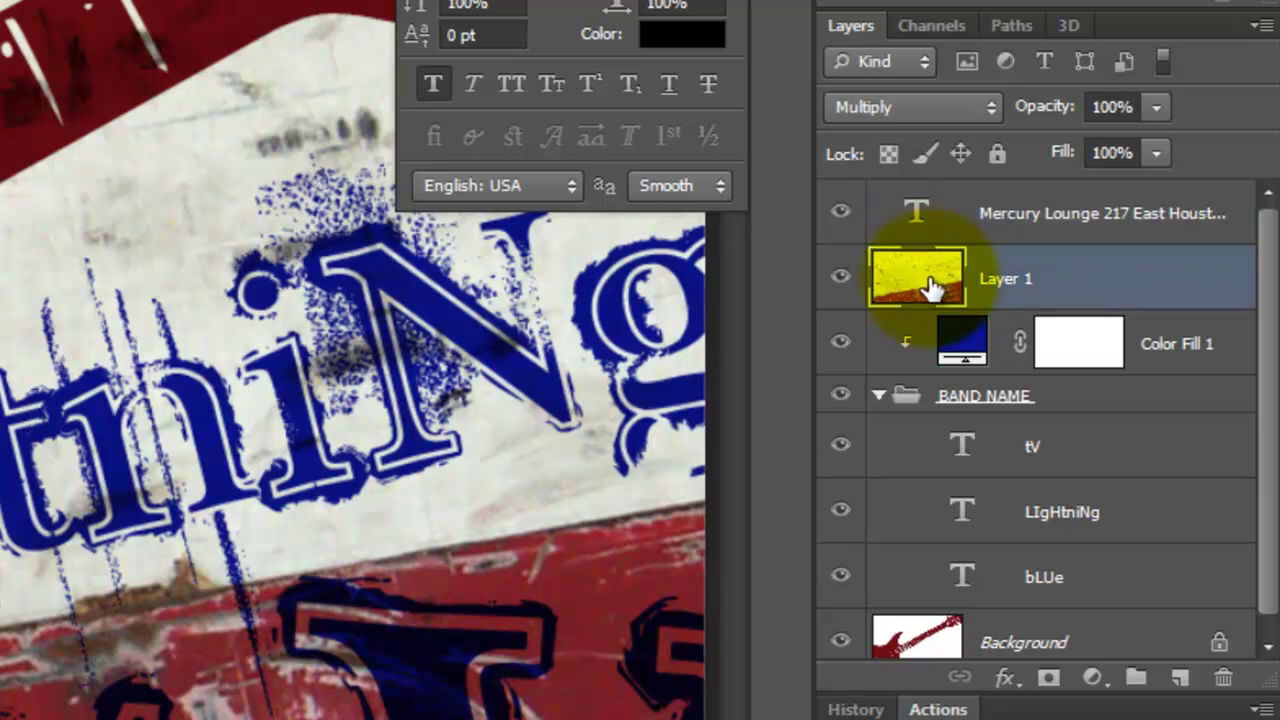
pyautogui.hotkey('ctrl', 'j')
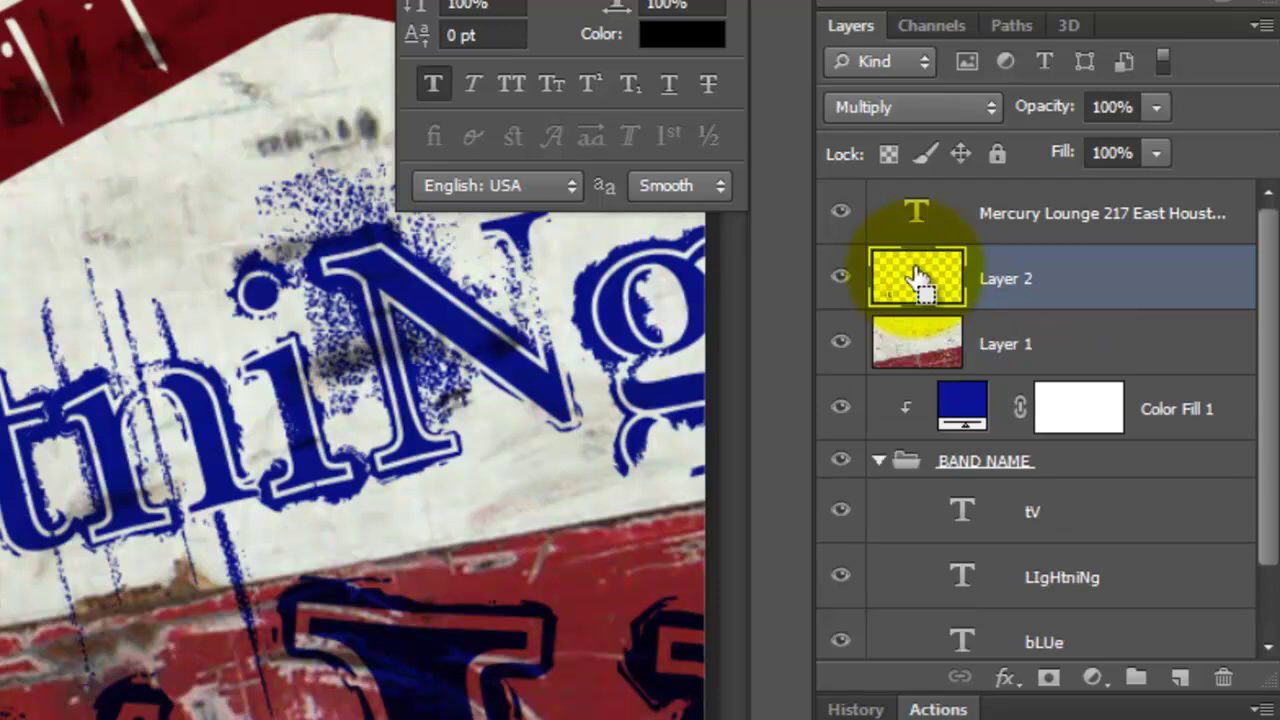
pyautogui.click(982, 108)
pyautogui.click(959, 142)
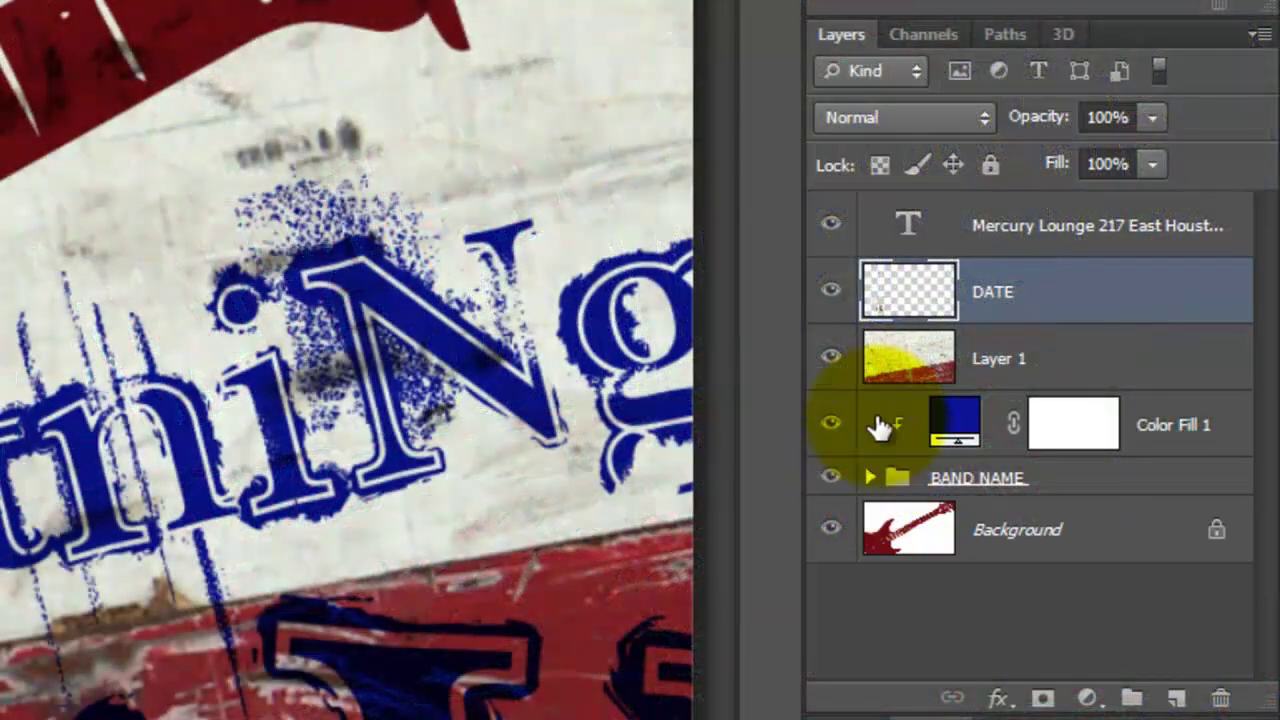
# Select Layer 1 and switch to the regular Brush Tool
pyautogui.click(903, 362)
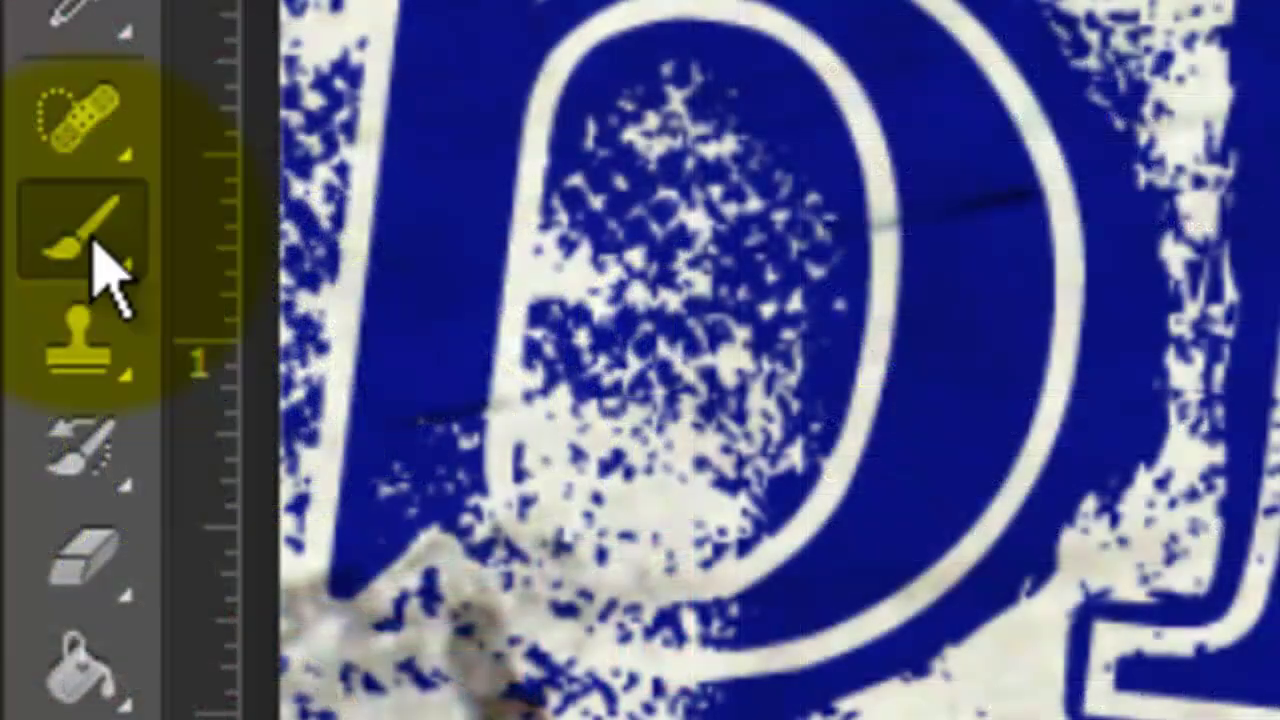
pyautogui.rightClick(92, 243)
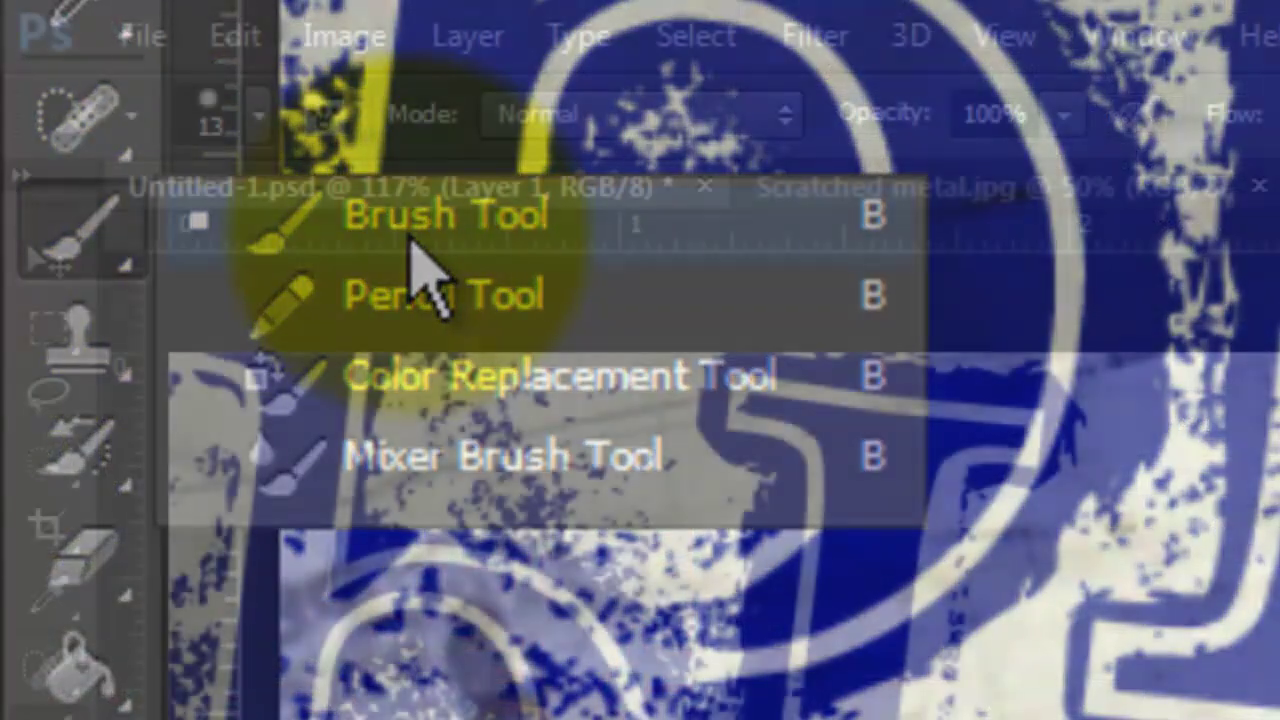
pyautogui.click(412, 240)
# Replace the brush presets with the Grunge Brushes set, choose a 2500 px brush, and shrink it slightly
pyautogui.click(258, 118)
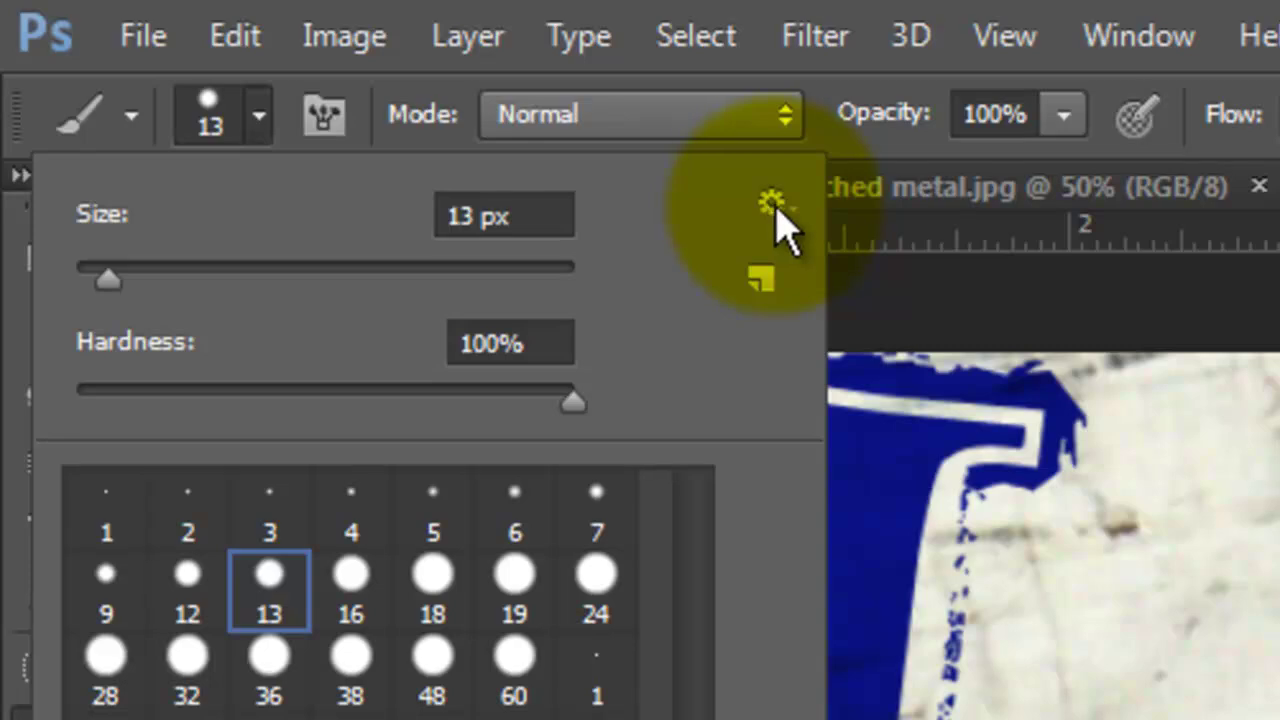
pyautogui.click(772, 205)
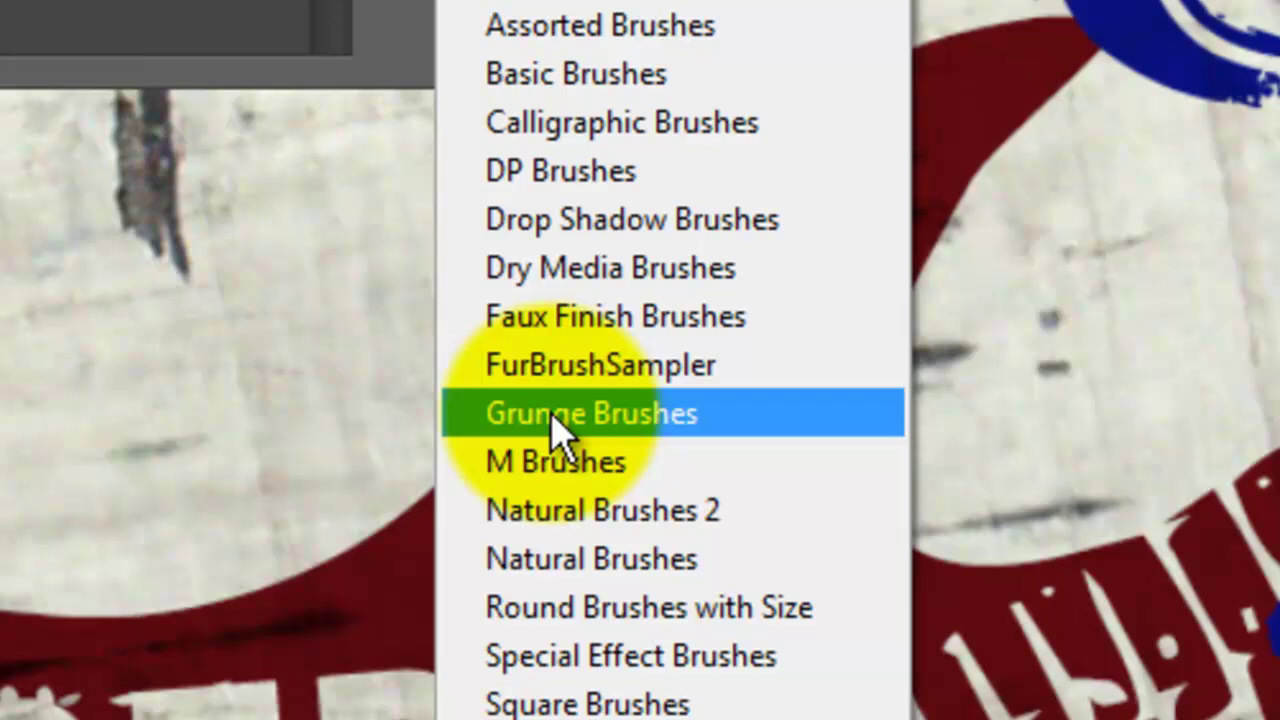
pyautogui.click(553, 425)
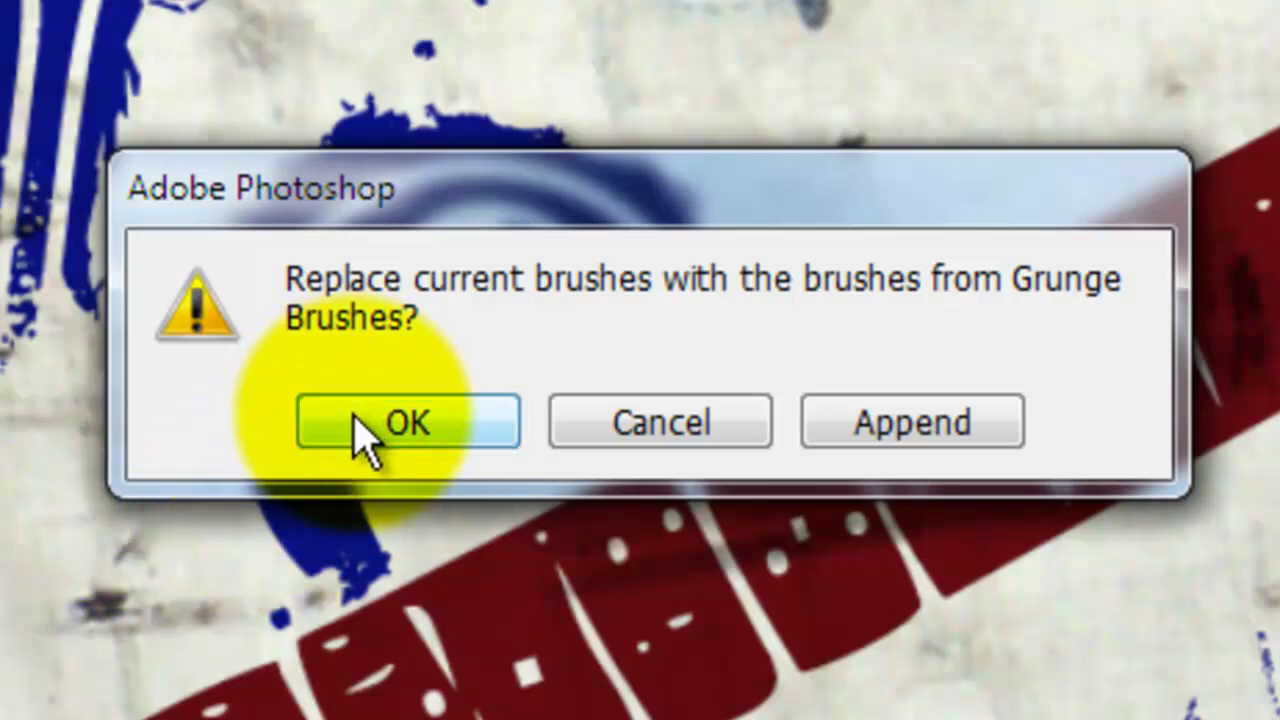
pyautogui.click(365, 428)
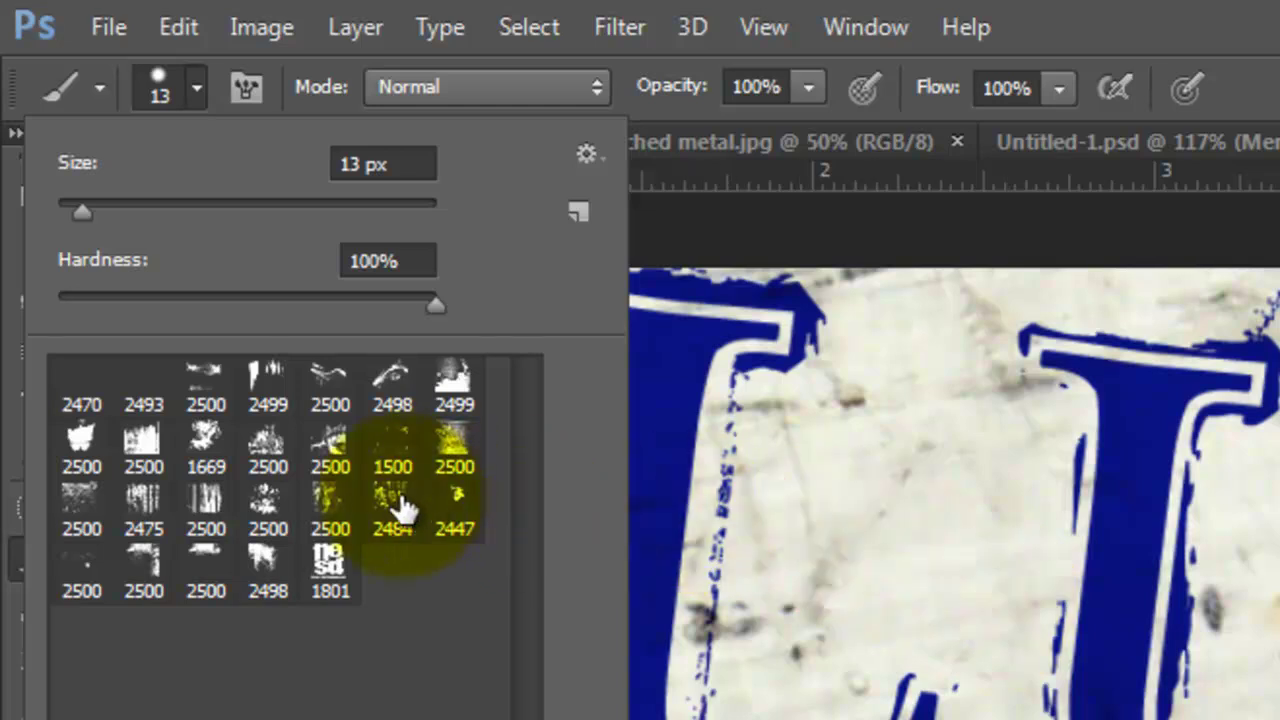
pyautogui.click(325, 510)
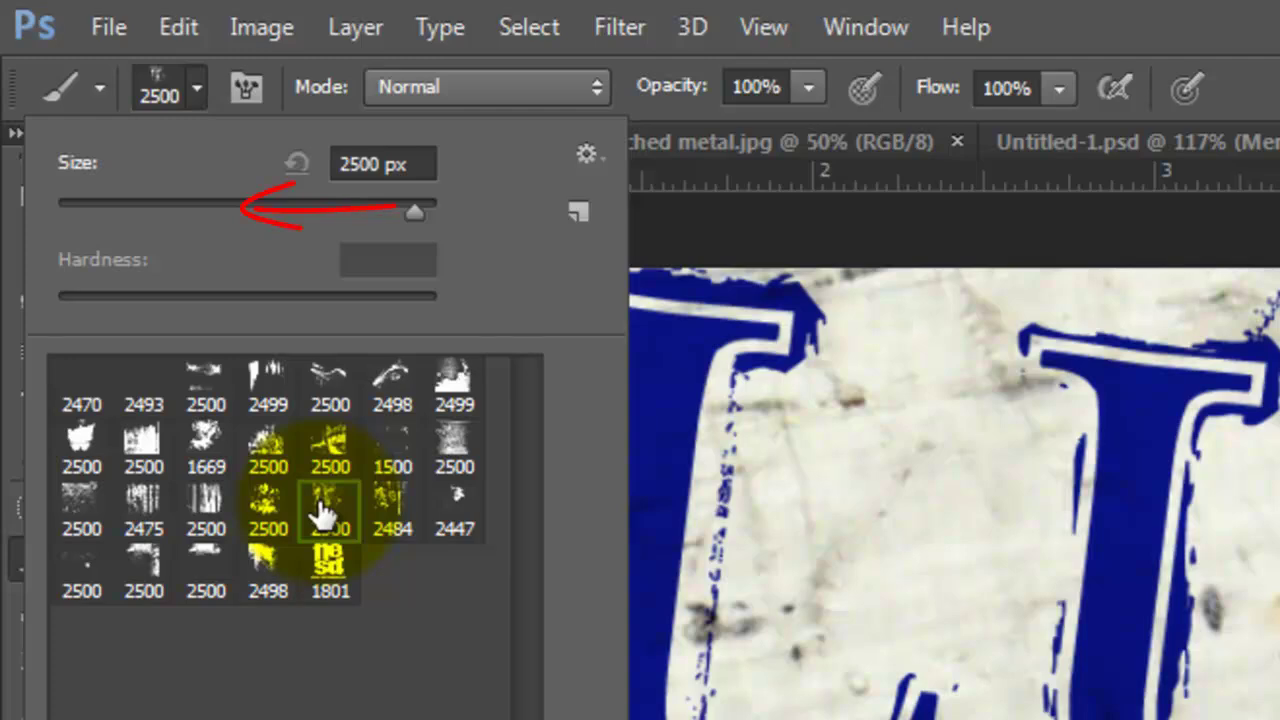
pyautogui.press('[')
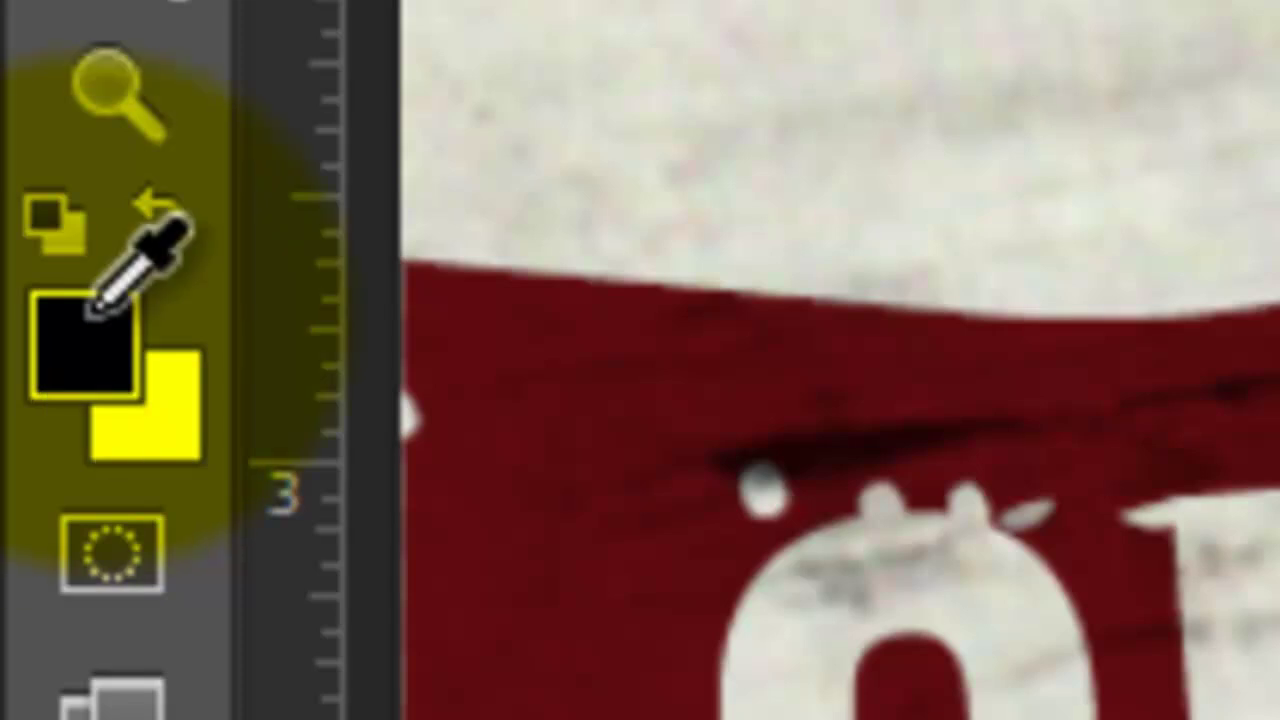
# Open the foreground colour Color Picker to set light grey dbded3
pyautogui.click(92, 312)
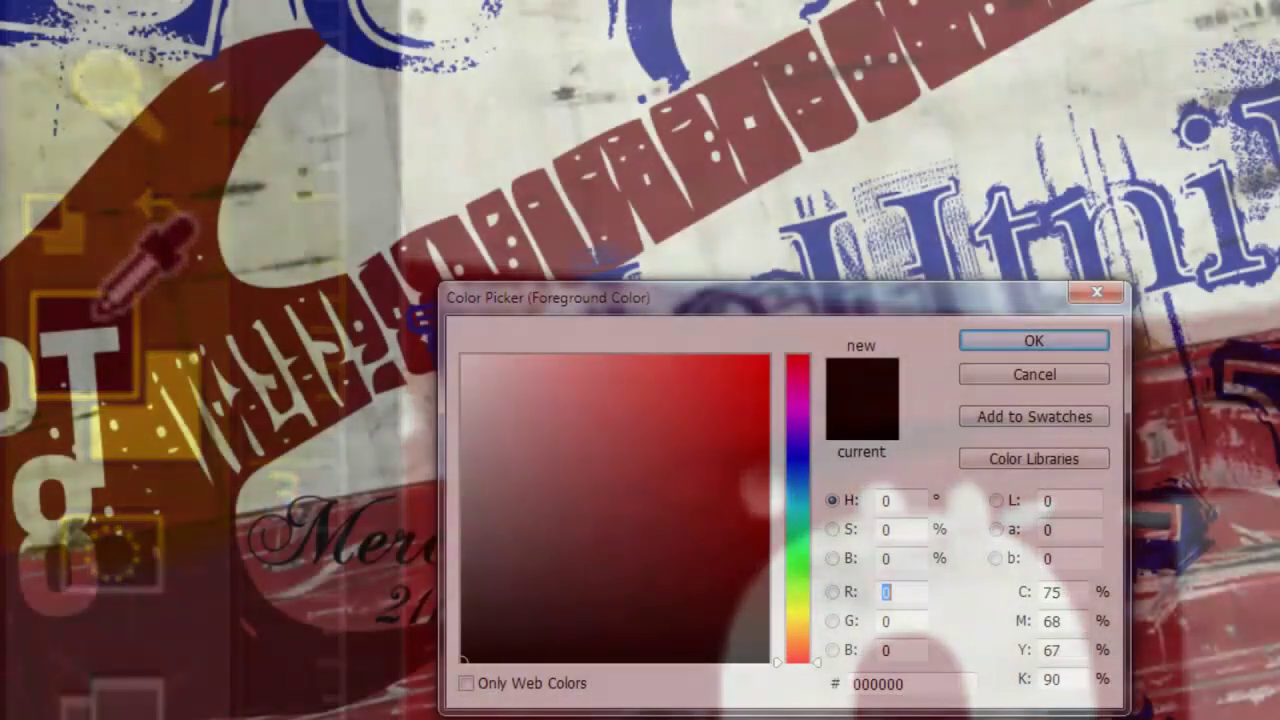